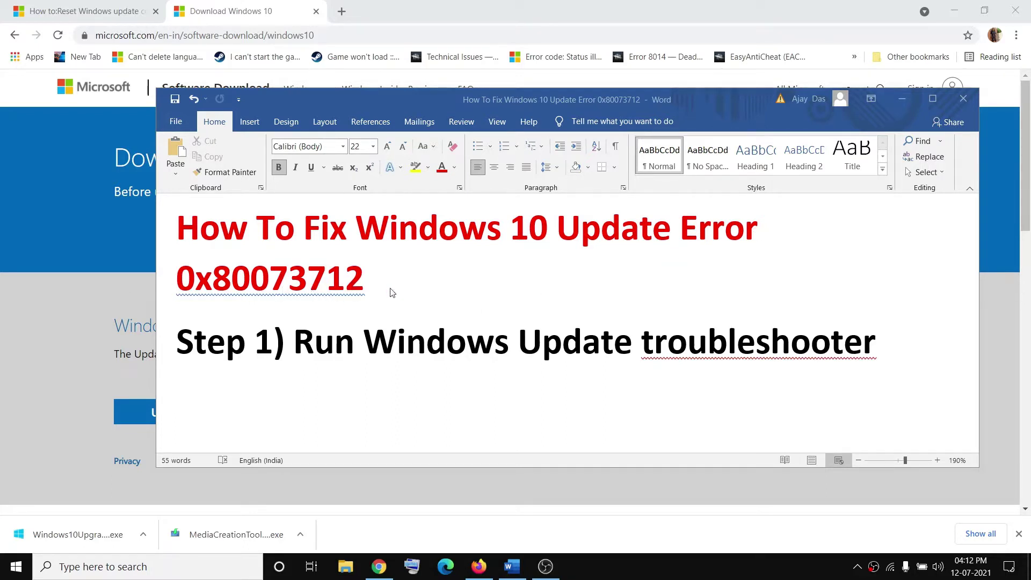
- In the Word notes, select the Step 1 text 'Run Windows Update troubleshooter'
{"action": "key", "text": "alt+Tab"}
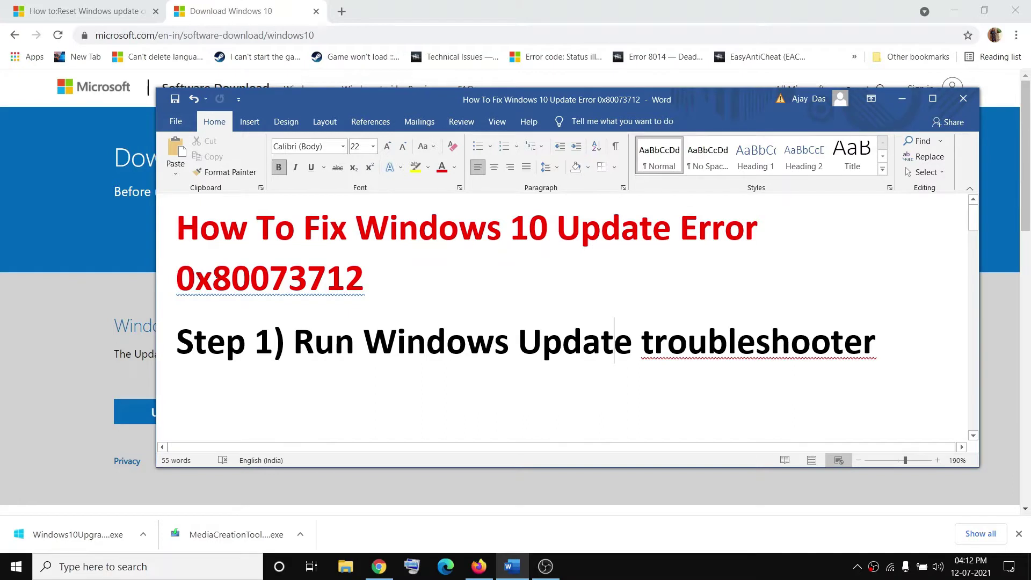
{"action": "left_click_drag", "start_coordinate": [195, 278], "coordinate": [327, 278]}
{"action": "left_click", "coordinate": [445, 283]}
{"action": "left_click_drag", "start_coordinate": [314, 343], "coordinate": [878, 345]}
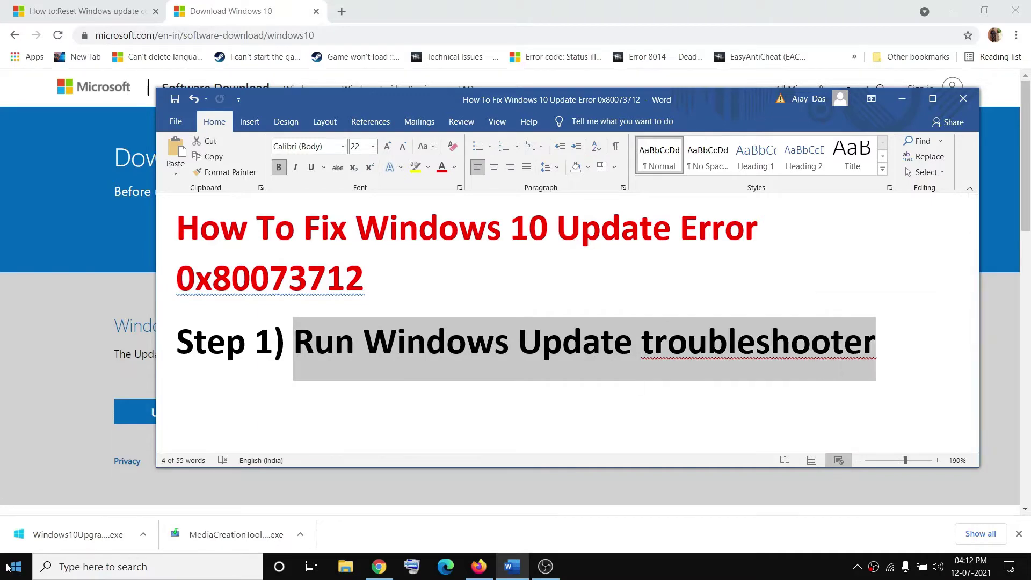
- Run the Windows Update troubleshooter from Update & Security > Troubleshoot > Additional troubleshooters
{"action": "left_click", "coordinate": [15, 566]}
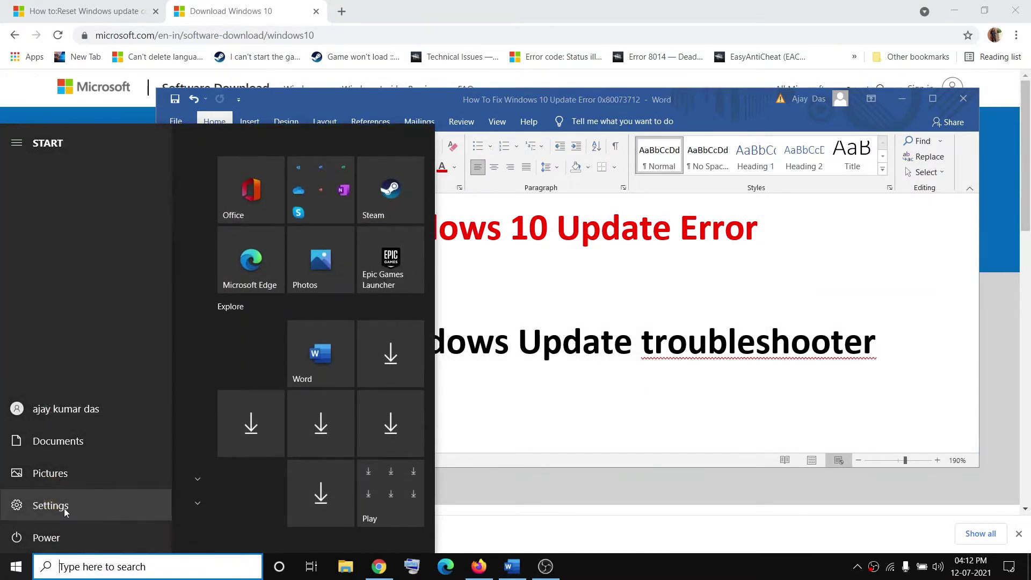
{"action": "left_click", "coordinate": [51, 506]}
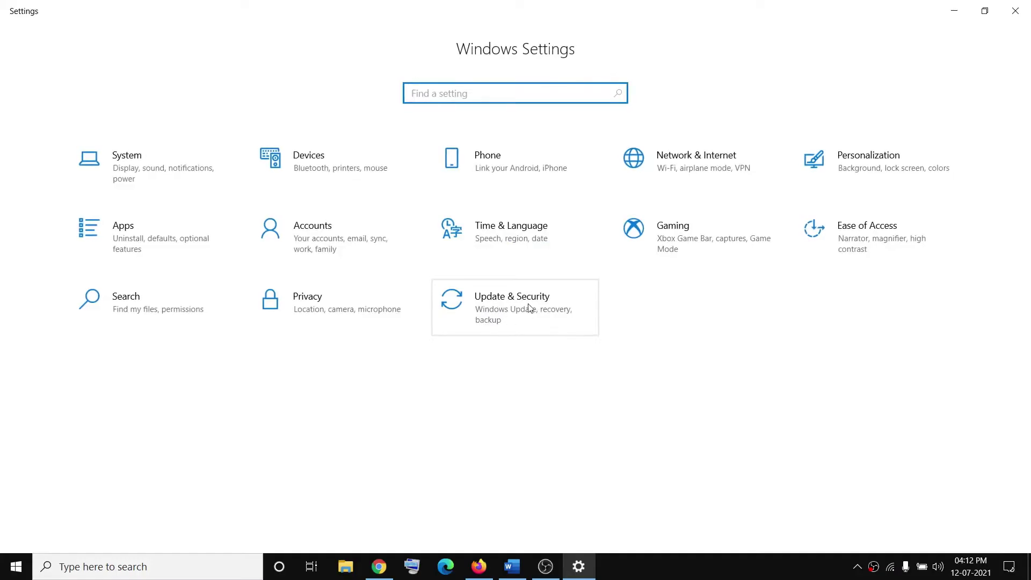
{"action": "left_click", "coordinate": [530, 308]}
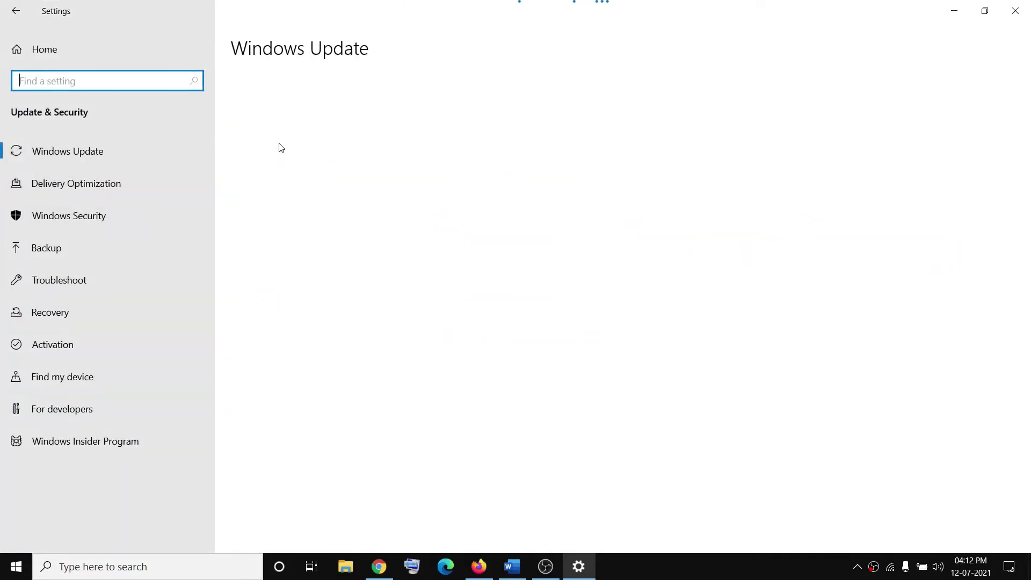
{"action": "left_click", "coordinate": [83, 279]}
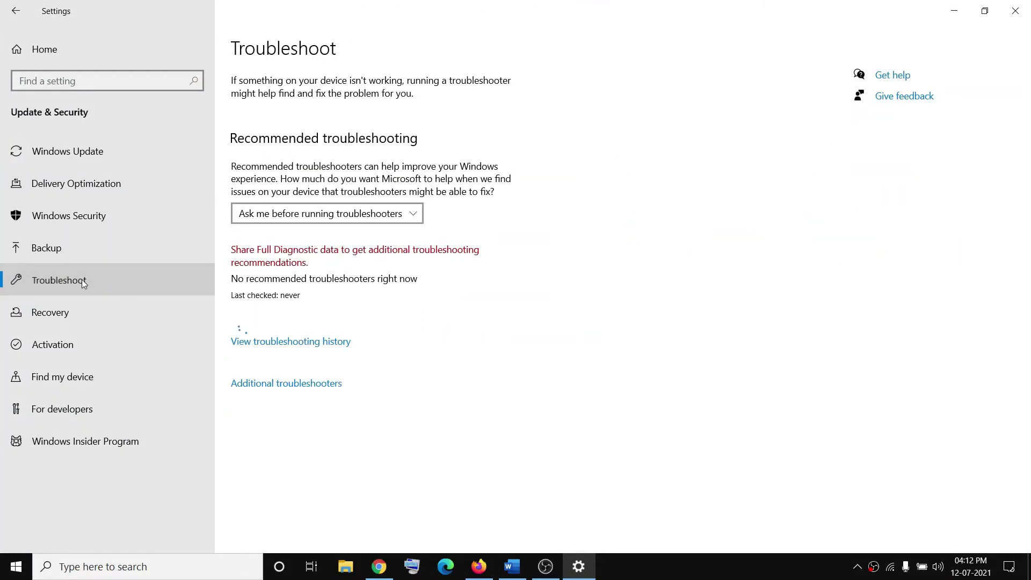
{"action": "left_click", "coordinate": [276, 384]}
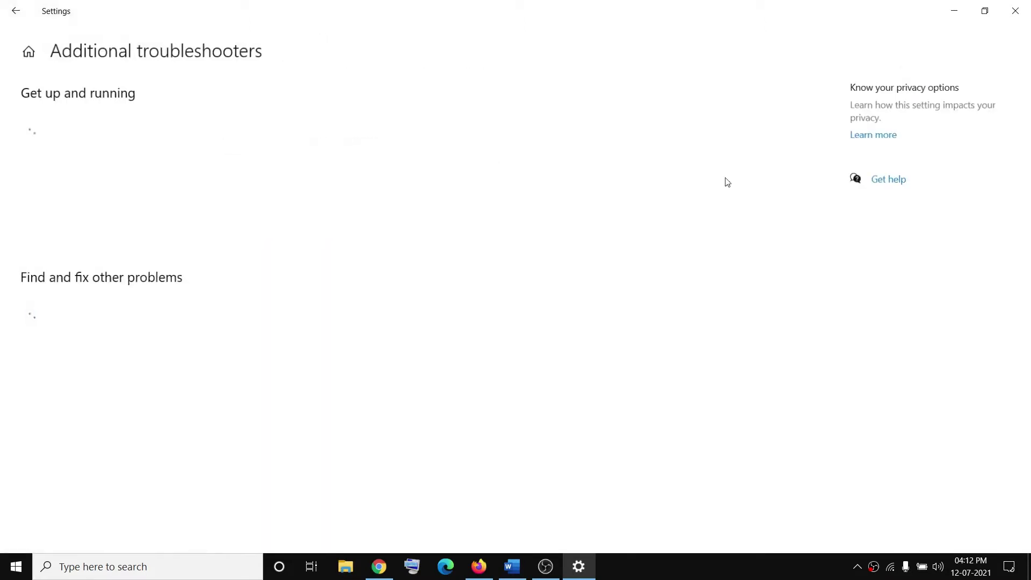
{"action": "left_click", "coordinate": [116, 271]}
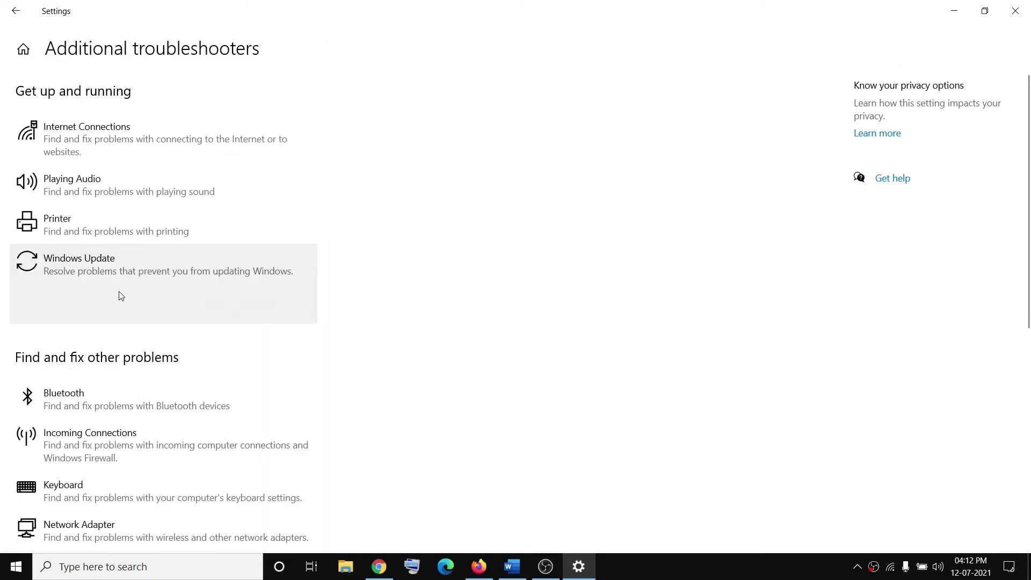
{"action": "left_click", "coordinate": [223, 309]}
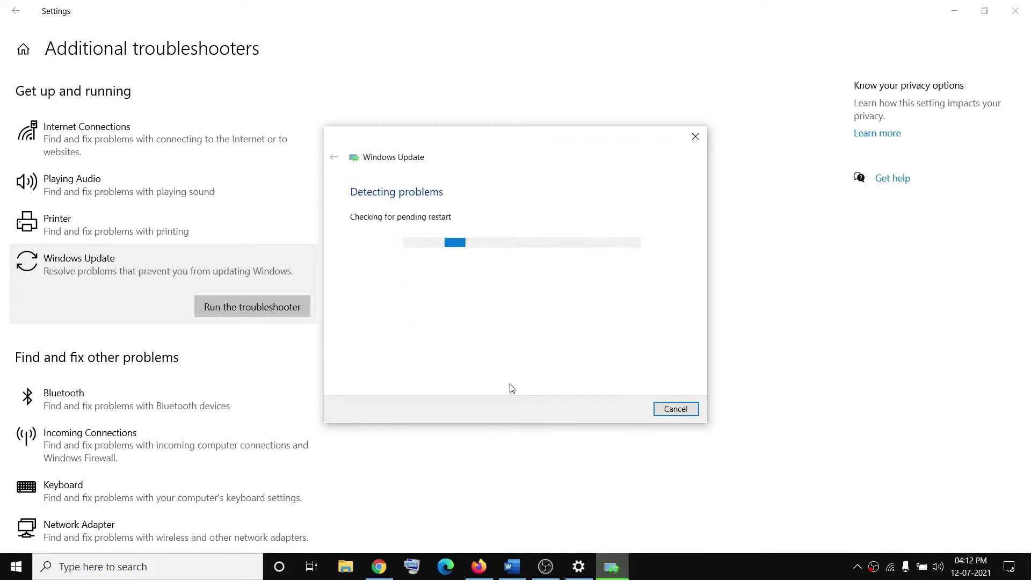
- Scroll the Word notes to Step 2 and select its answers.microsoft.com reset-components link
{"action": "left_click", "coordinate": [512, 571]}
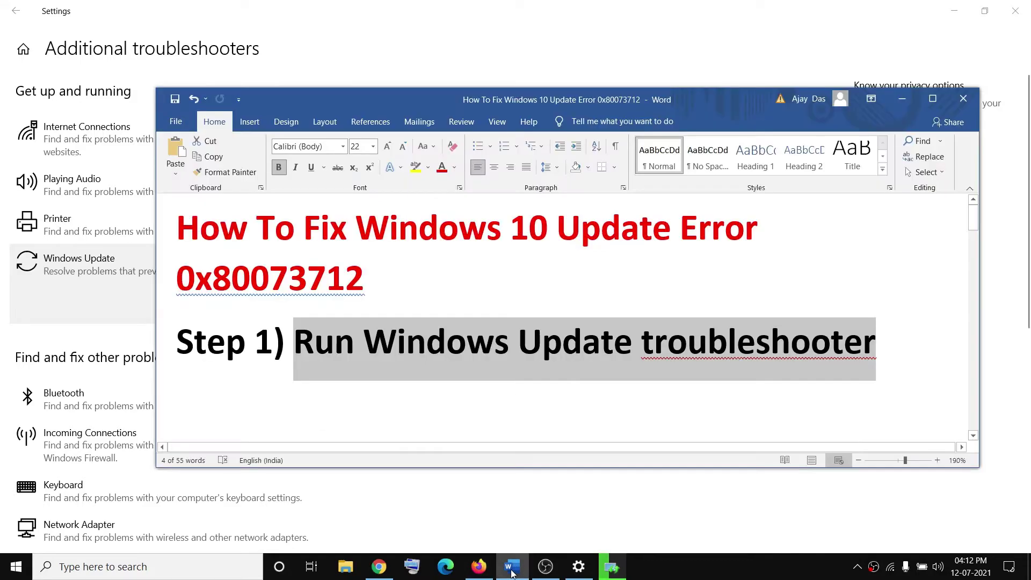
{"action": "scroll", "coordinate": [358, 366], "scroll_direction": "down", "scroll_amount": 3}
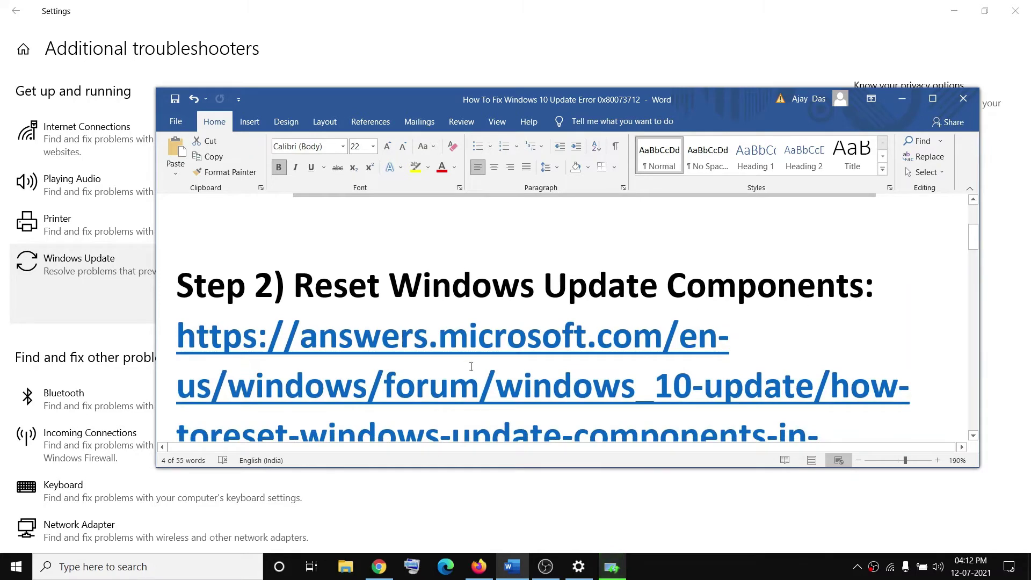
{"action": "scroll", "coordinate": [471, 367], "scroll_direction": "down", "scroll_amount": 2}
{"action": "left_click_drag", "start_coordinate": [538, 413], "coordinate": [257, 221]}
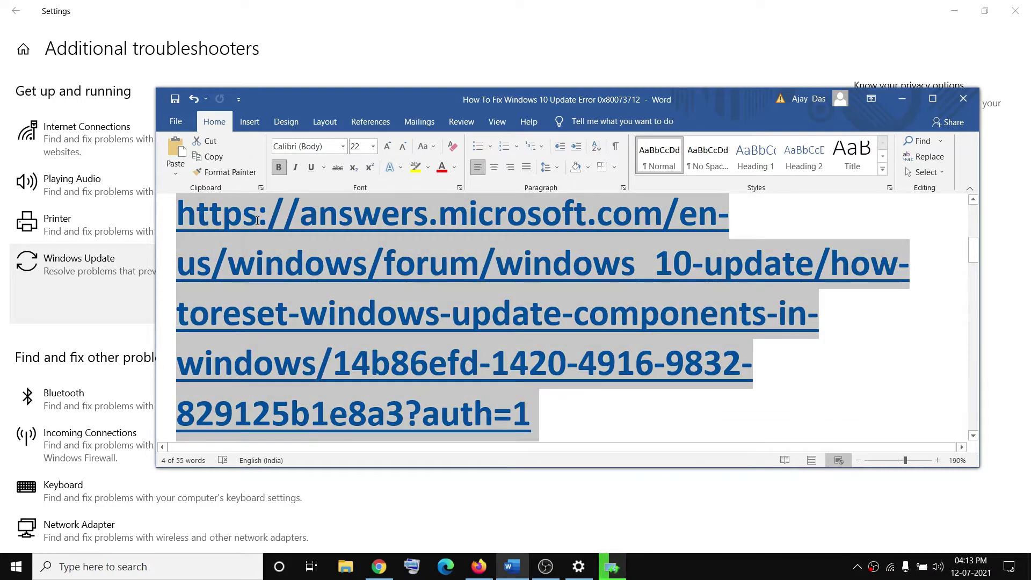
{"action": "left_click", "coordinate": [370, 575]}
- Download the 'Wureset Windows 10' script ZIP from the reset-components article in Chrome
{"action": "left_click", "coordinate": [80, 11]}
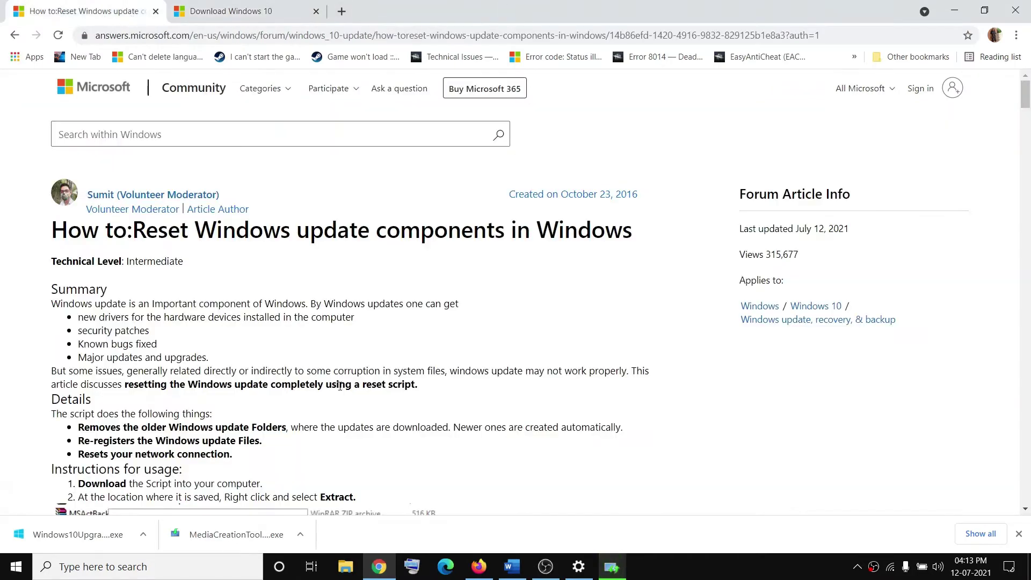
{"action": "scroll", "coordinate": [300, 330], "scroll_direction": "down", "scroll_amount": 9}
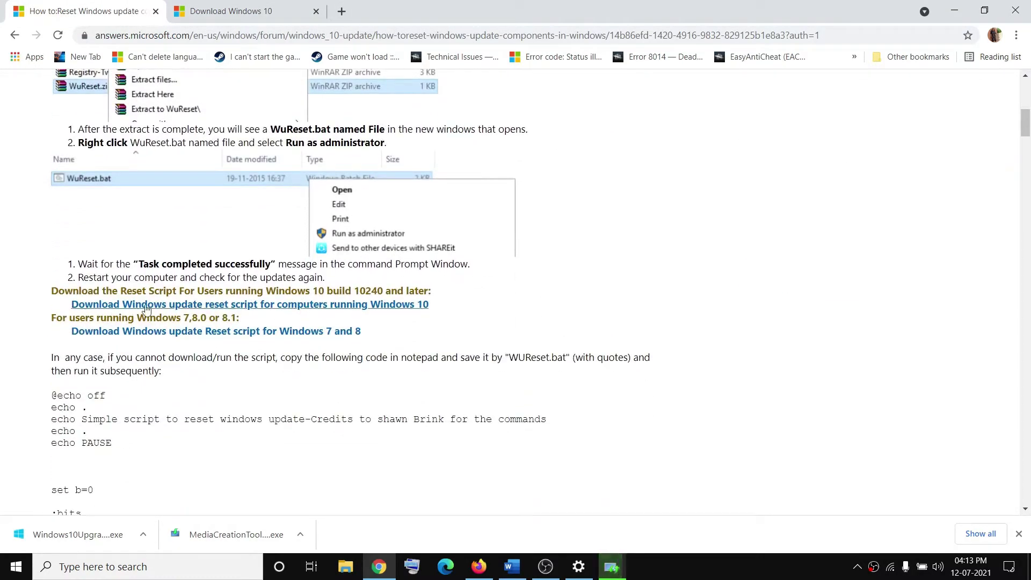
{"action": "left_click", "coordinate": [250, 306]}
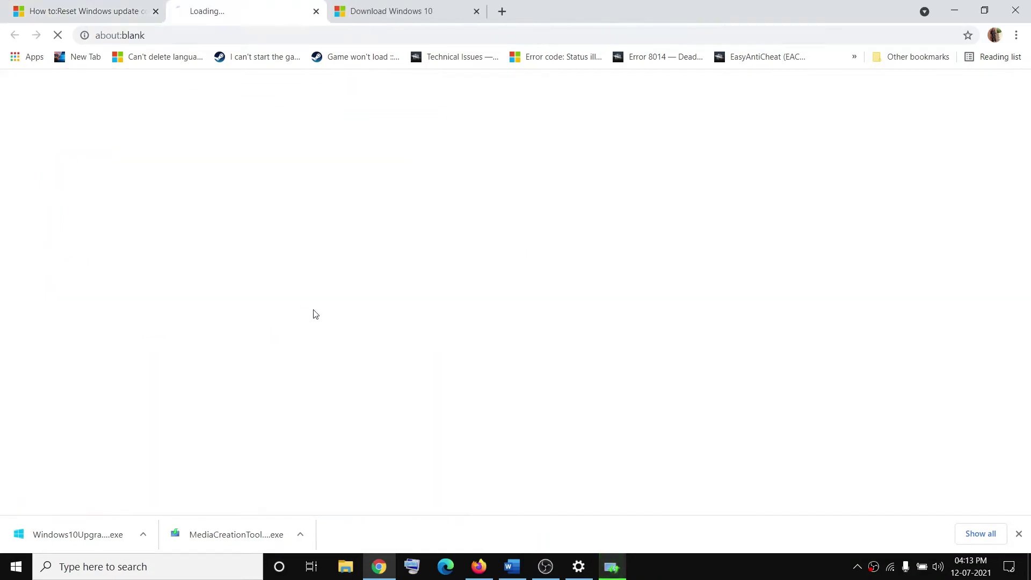
{"action": "left_click", "coordinate": [37, 6]}
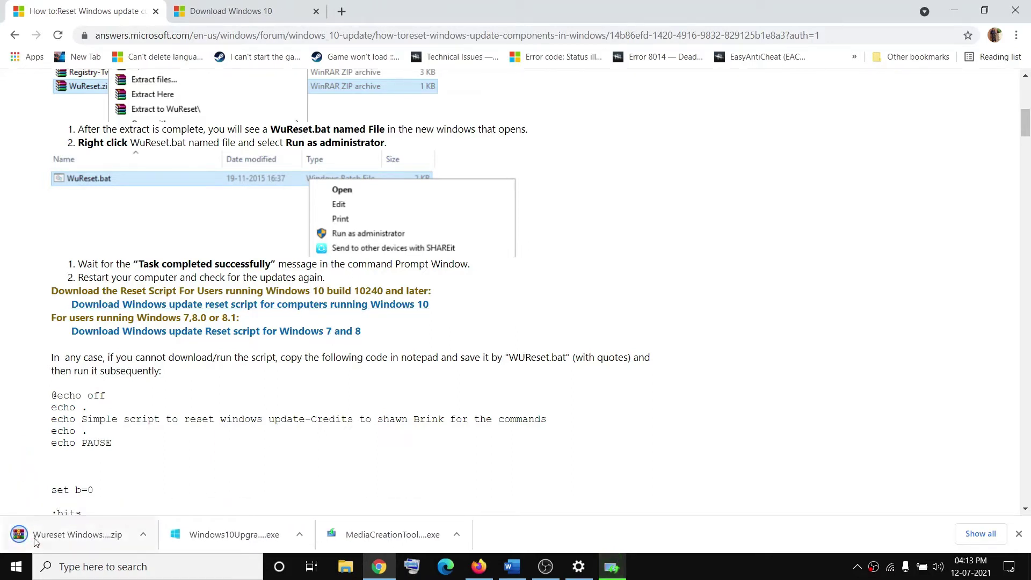
{"action": "left_click", "coordinate": [145, 535]}
- Extract the Wureset Windows 10 ZIP into the Downloads folder
{"action": "left_click", "coordinate": [198, 489]}
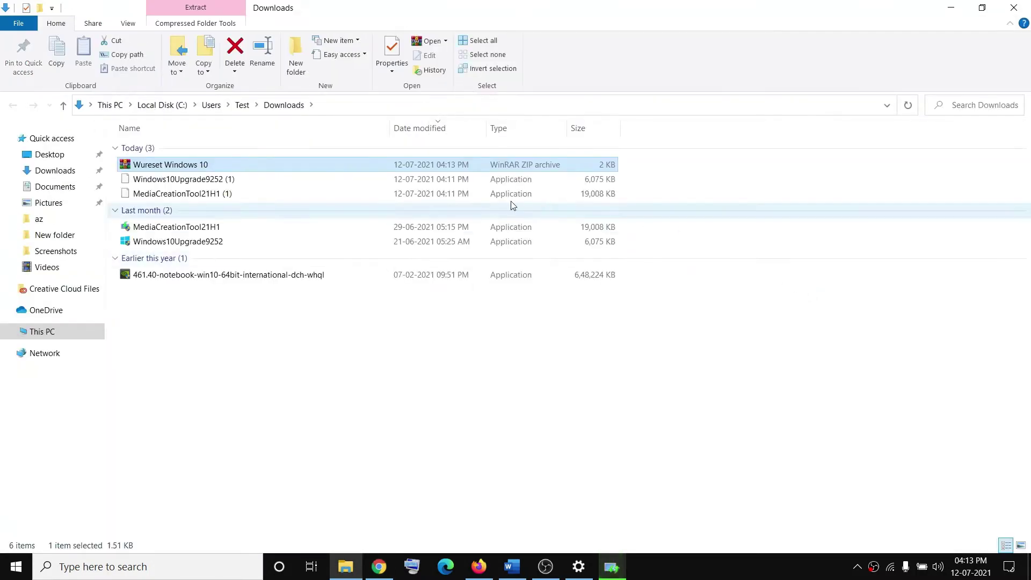
{"action": "right_click", "coordinate": [180, 167]}
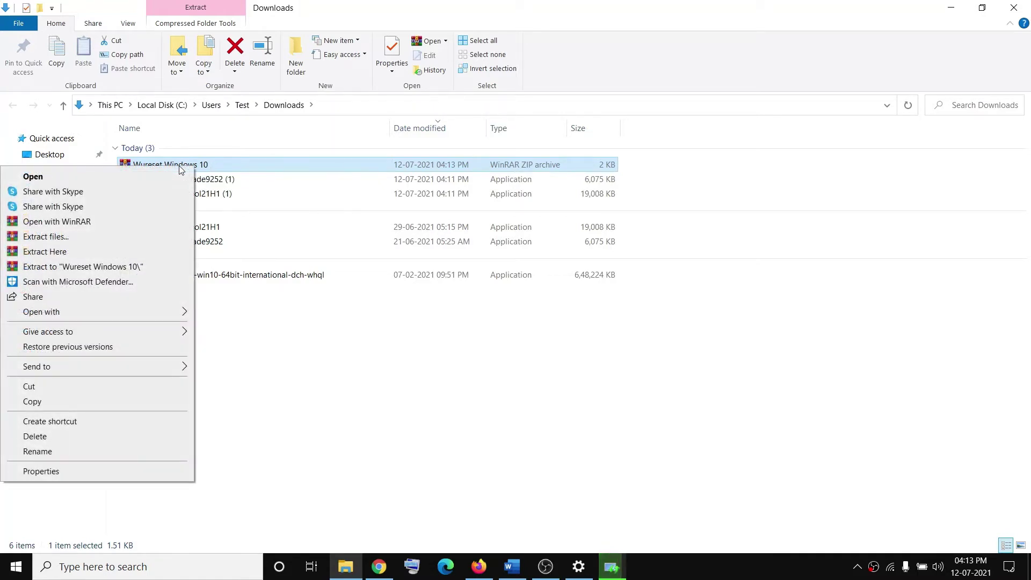
{"action": "left_click", "coordinate": [45, 252]}
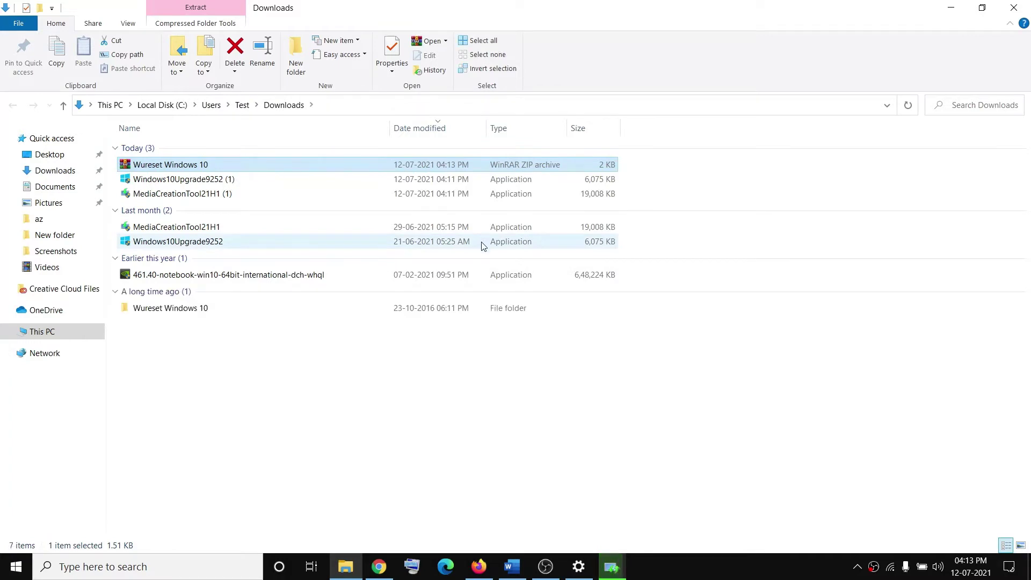
- Run the WuReset batch file from the Wureset Windows 10 folder as administrator
{"action": "left_click", "coordinate": [159, 313]}
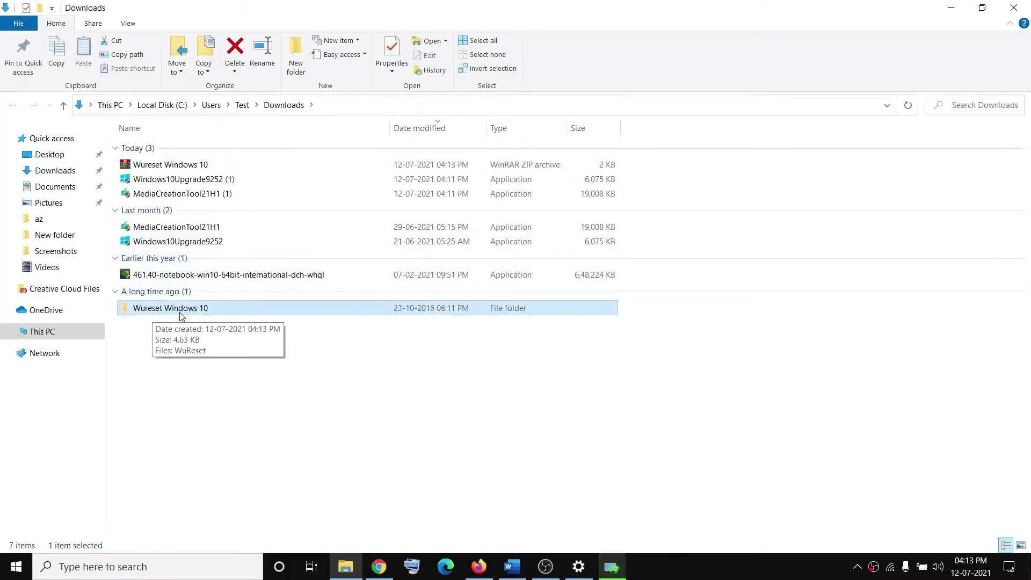
{"action": "double_click", "coordinate": [178, 311]}
{"action": "left_click", "coordinate": [149, 154]}
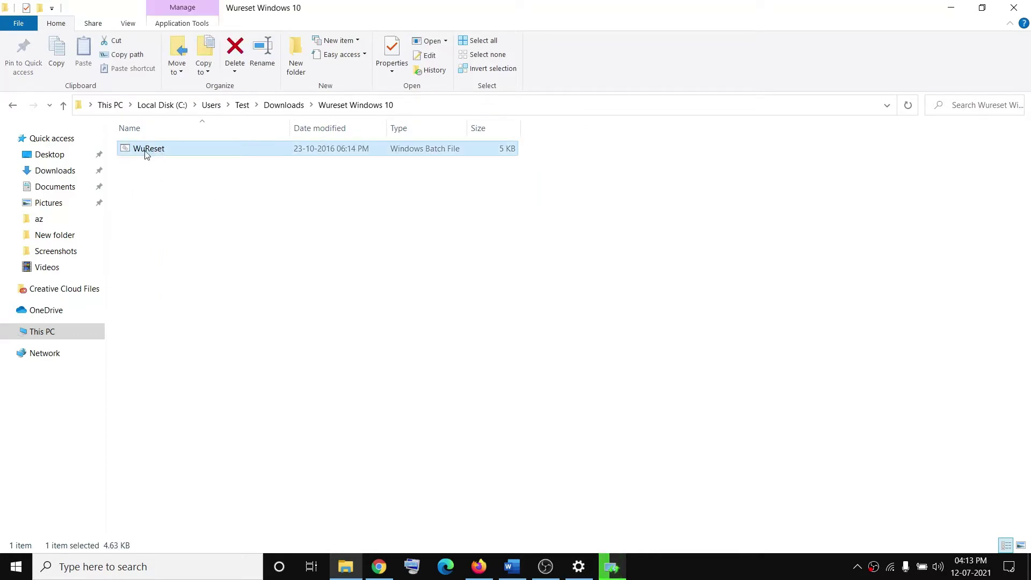
{"action": "right_click", "coordinate": [151, 154]}
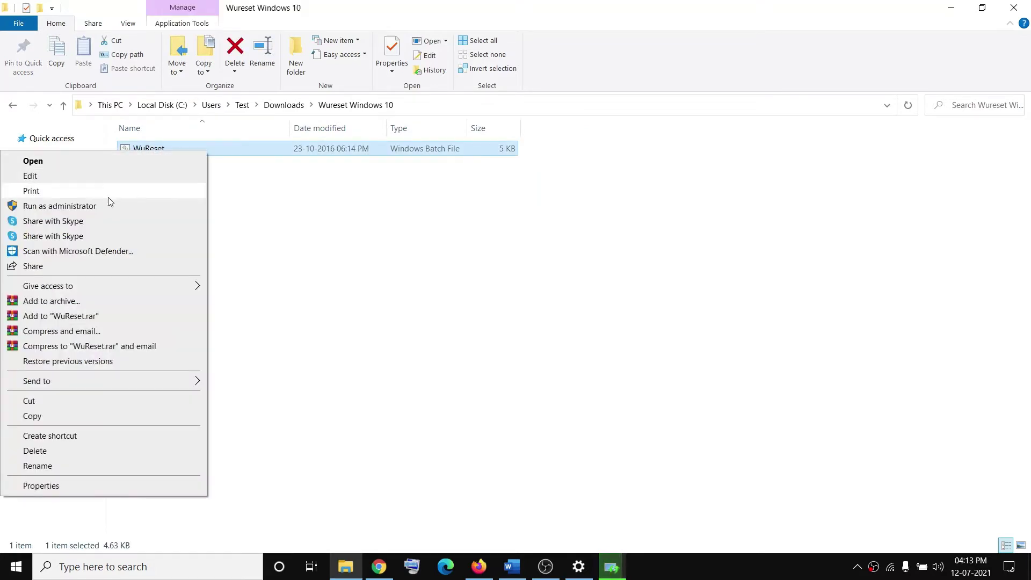
{"action": "left_click", "coordinate": [146, 210]}
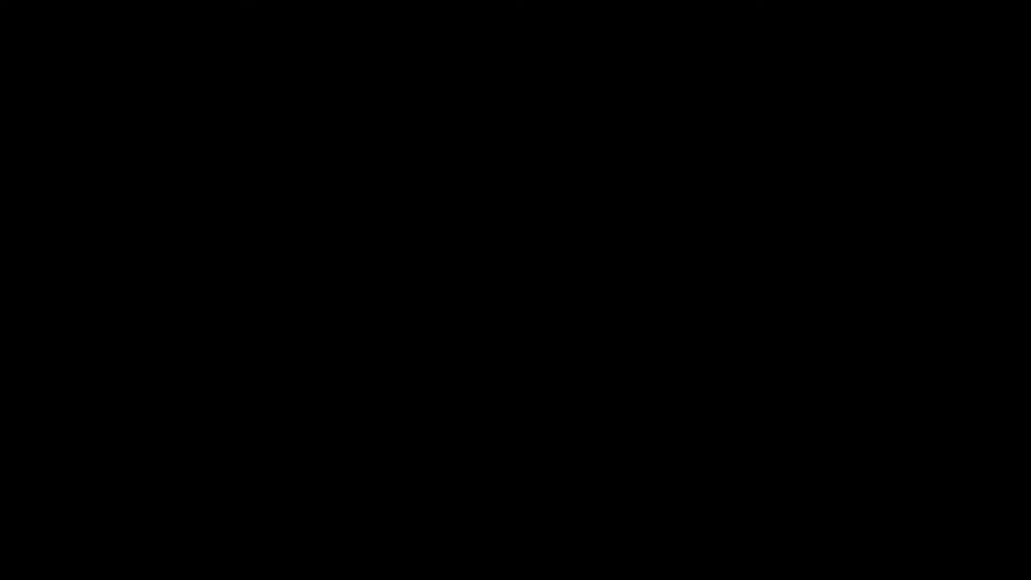
- Approve UAC and run WuReset until 'Task completed successfully', then close its window
{"action": "left_click", "coordinate": [542, 244]}
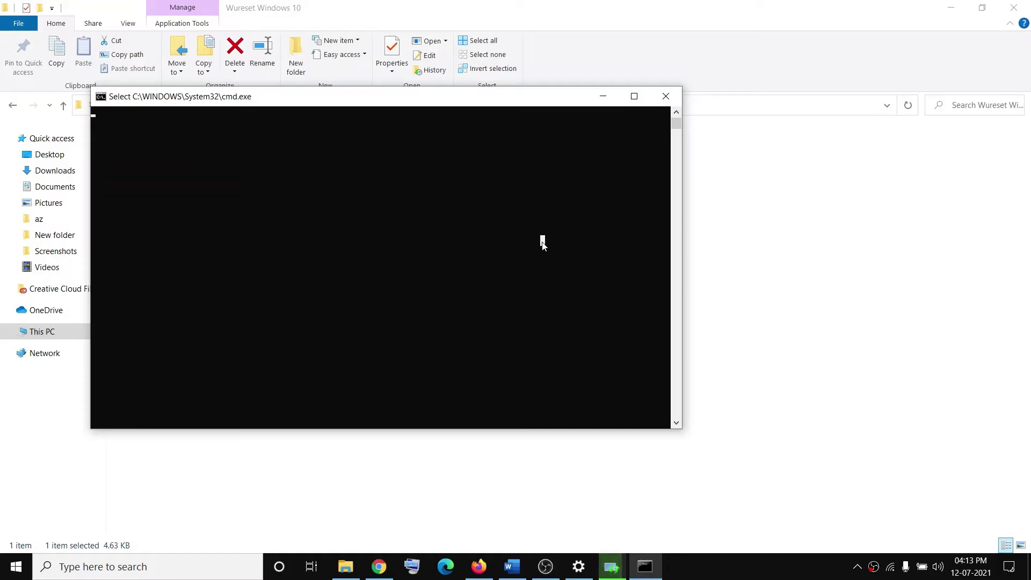
{"action": "key", "text": "Escape"}
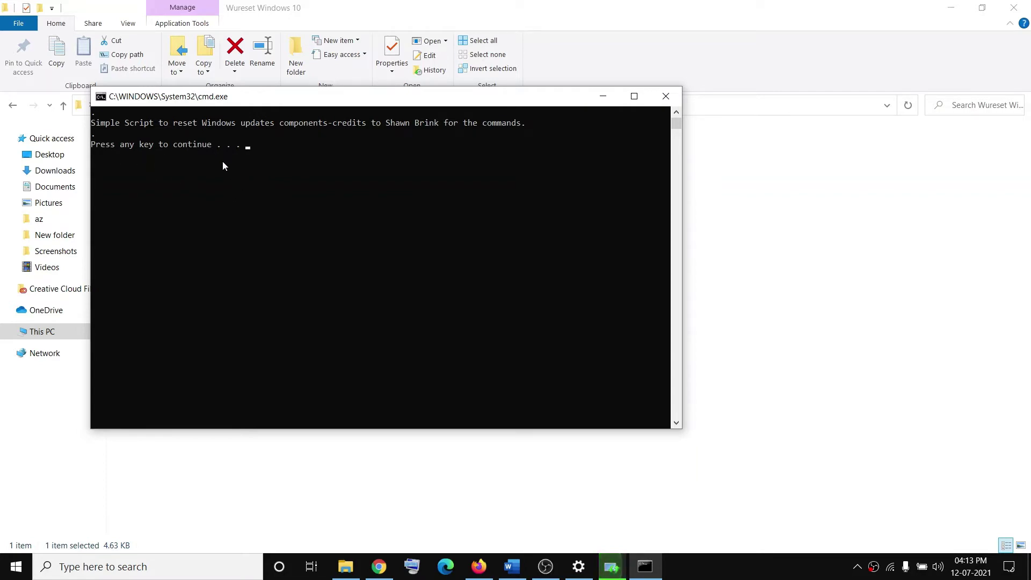
{"action": "key", "text": "Return"}
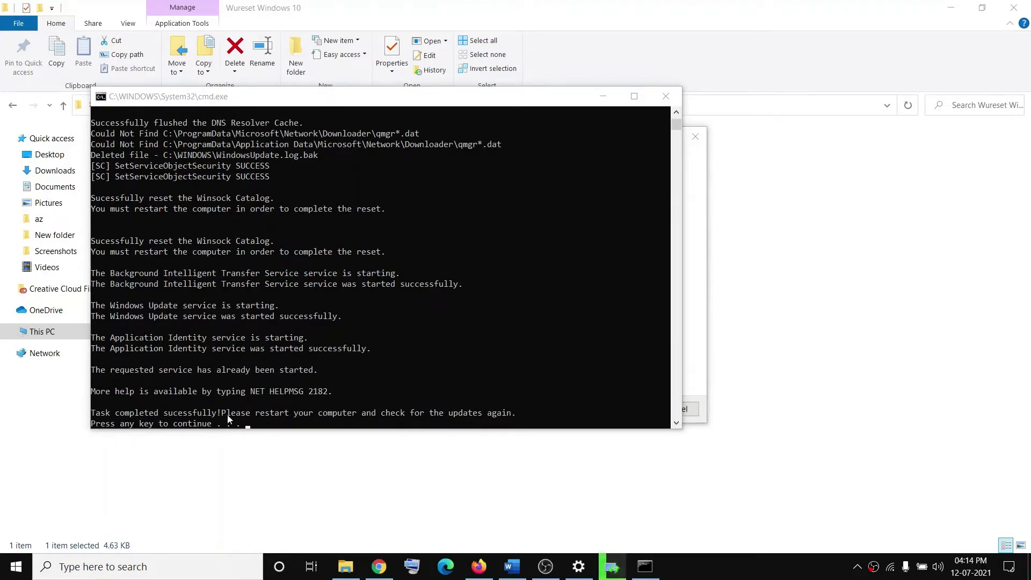
{"action": "left_click", "coordinate": [398, 388]}
{"action": "key", "text": "Return"}
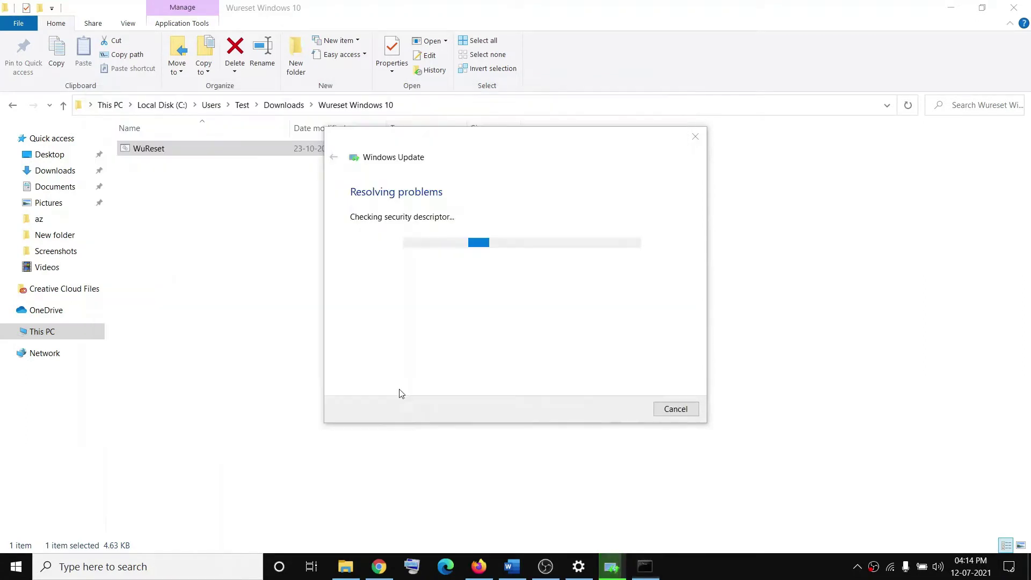
- Dismiss the Start menu and scroll the Word notes down to Step 3
{"action": "left_click", "coordinate": [17, 566]}
{"action": "left_click", "coordinate": [16, 537]}
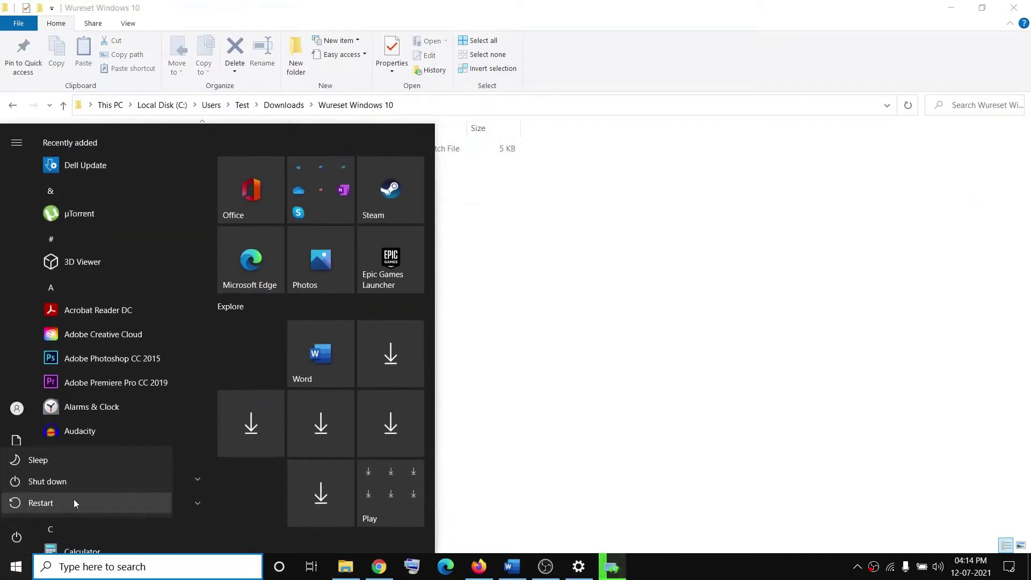
{"action": "left_click", "coordinate": [643, 465]}
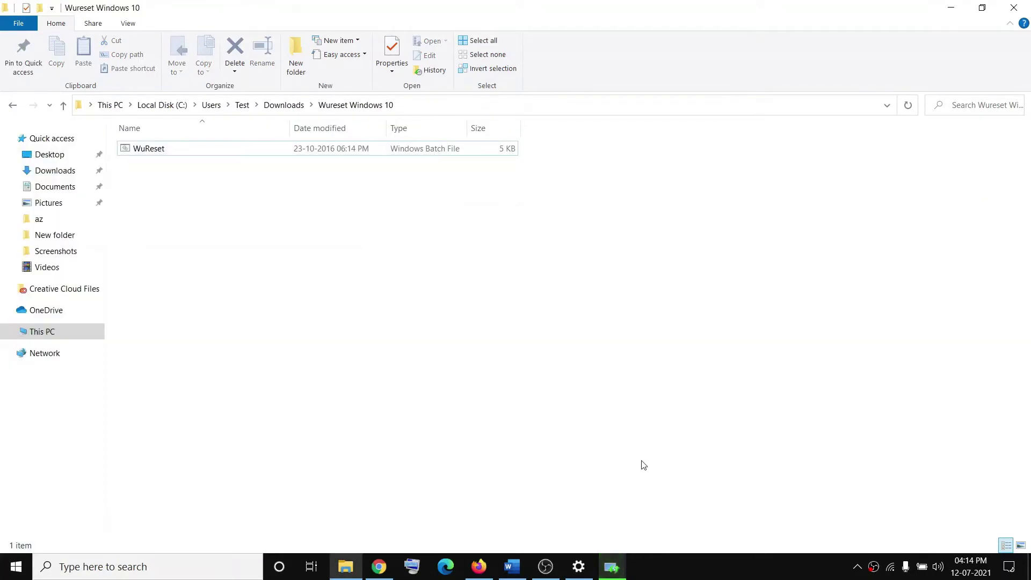
{"action": "left_click", "coordinate": [513, 565]}
{"action": "scroll", "coordinate": [652, 330], "scroll_direction": "down", "scroll_amount": 3}
{"action": "scroll", "coordinate": [659, 335], "scroll_direction": "down", "scroll_amount": 3}
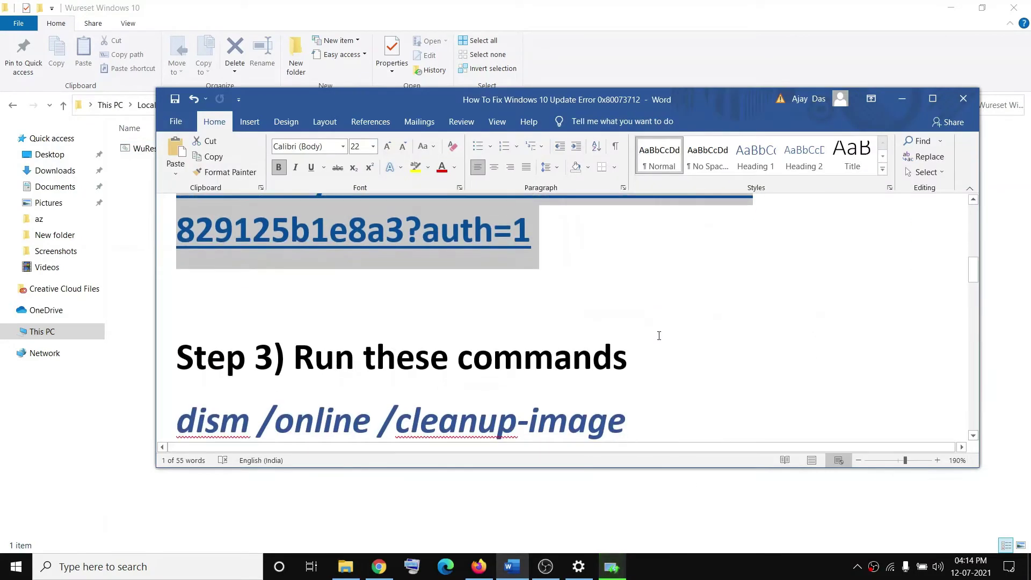
{"action": "left_click_drag", "start_coordinate": [293, 235], "coordinate": [627, 235]}
{"action": "scroll", "coordinate": [399, 346], "scroll_direction": "down", "scroll_amount": 1}
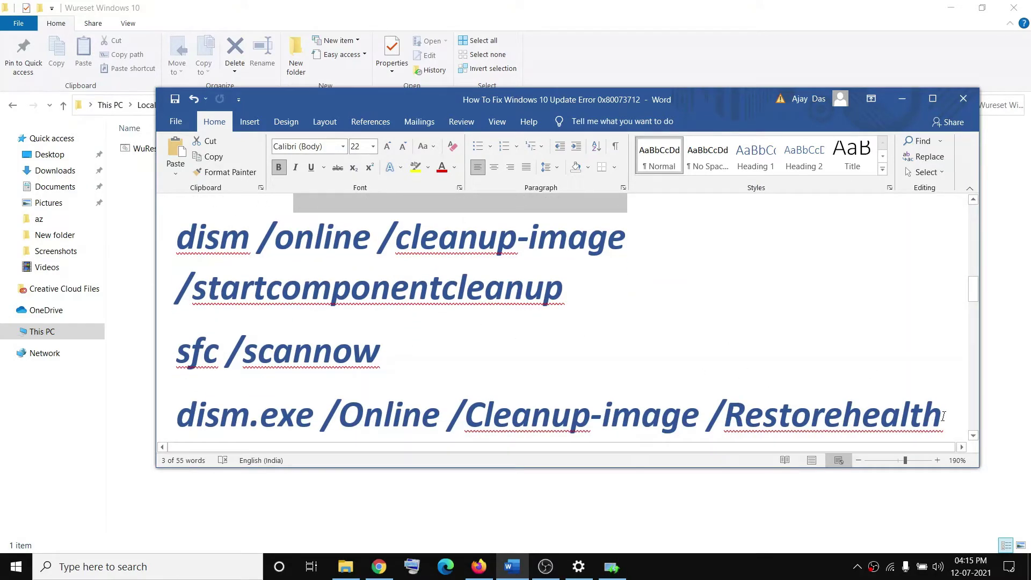
- Set the three Step 3 commands to font size 10 and select the dism startcomponentcleanup line
{"action": "left_click_drag", "start_coordinate": [943, 416], "coordinate": [177, 236]}
{"action": "left_click", "coordinate": [373, 146]}
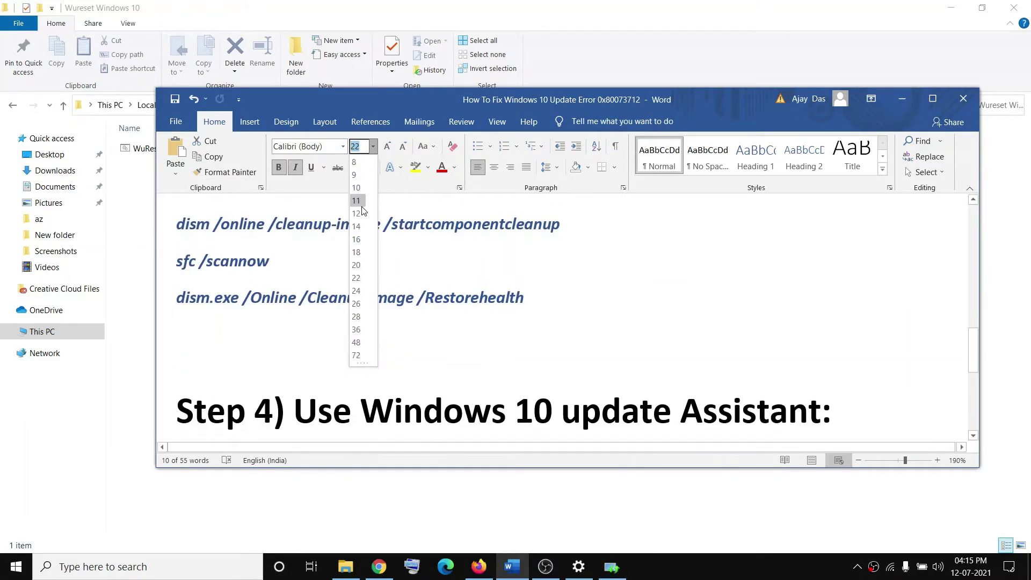
{"action": "left_click", "coordinate": [356, 188]}
{"action": "left_click", "coordinate": [543, 232]}
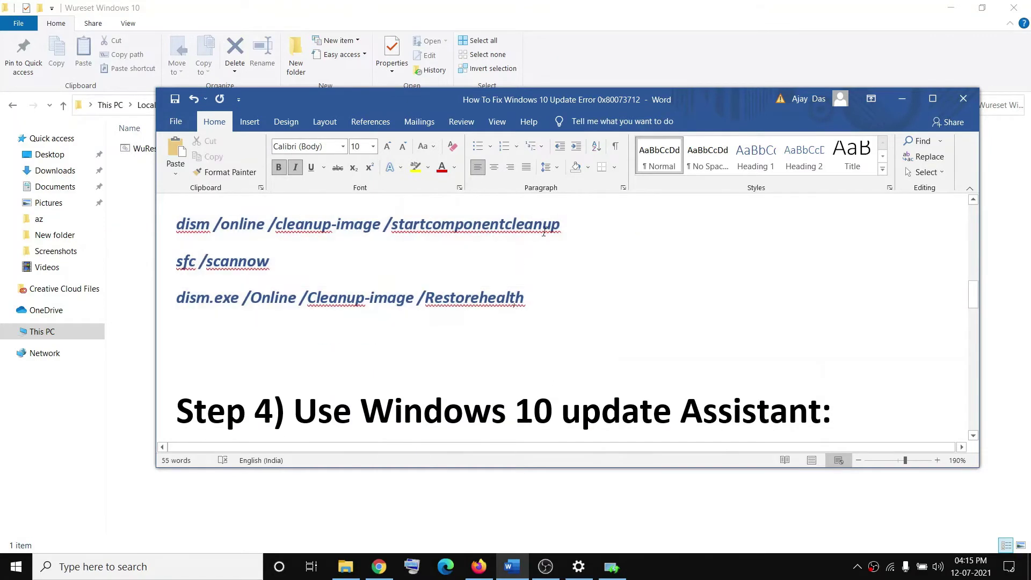
{"action": "triple_click", "coordinate": [480, 222]}
{"action": "key", "text": "cmd+c"}
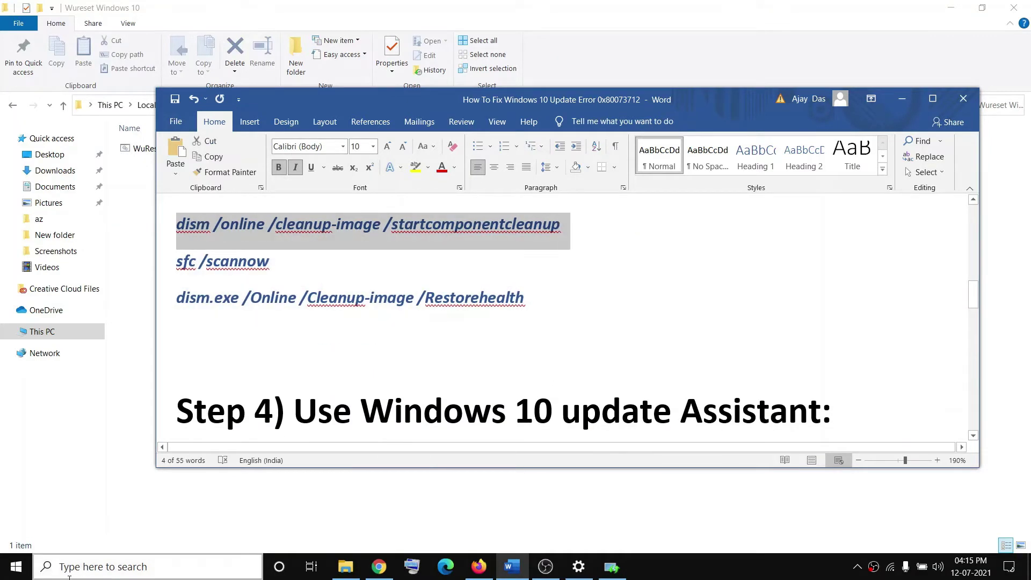
- Run dism /online /cleanup-image /startcomponentcleanup in an administrator Command Prompt, then close it
{"action": "left_click", "coordinate": [64, 559]}
{"action": "type", "text": "cmd"}
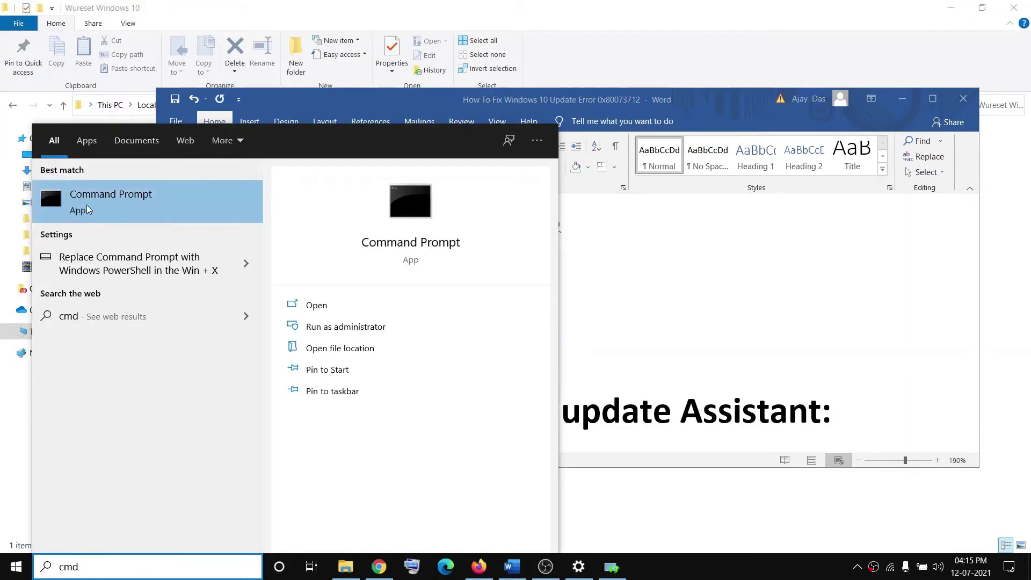
{"action": "right_click", "coordinate": [126, 206]}
{"action": "left_click", "coordinate": [167, 219]}
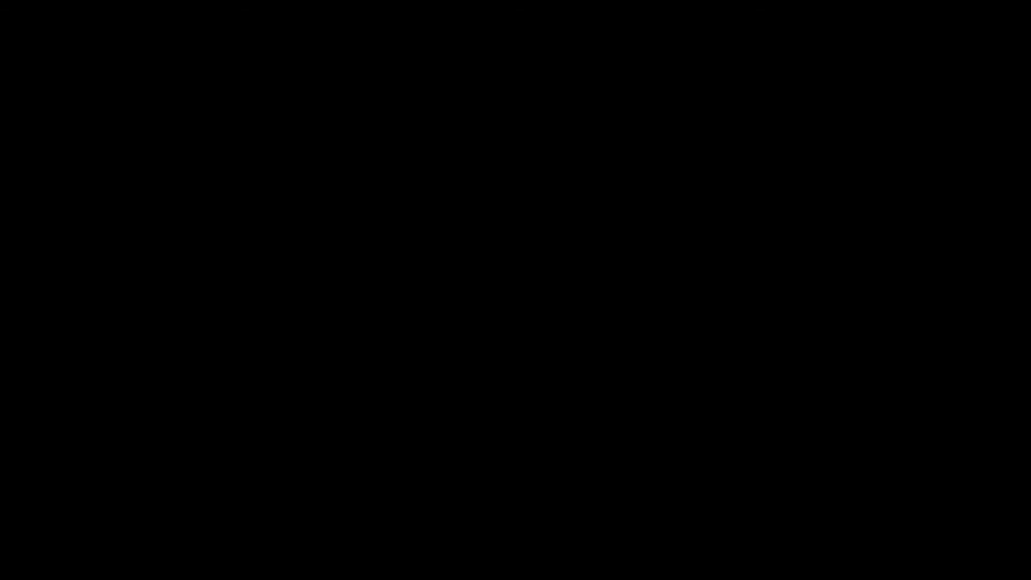
{"action": "left_click", "coordinate": [520, 296]}
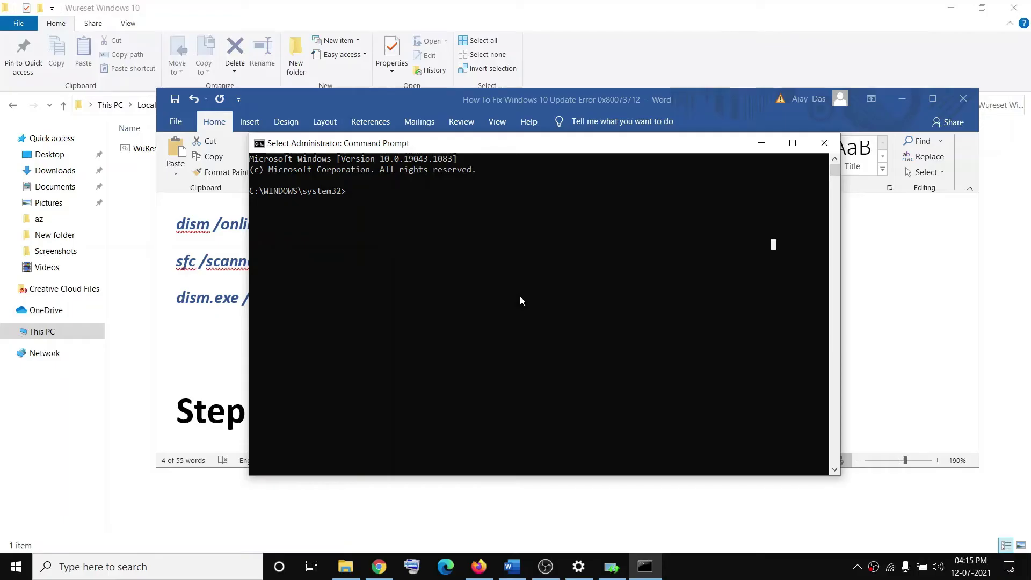
{"action": "right_click", "coordinate": [519, 295]}
{"action": "key", "text": "Return"}
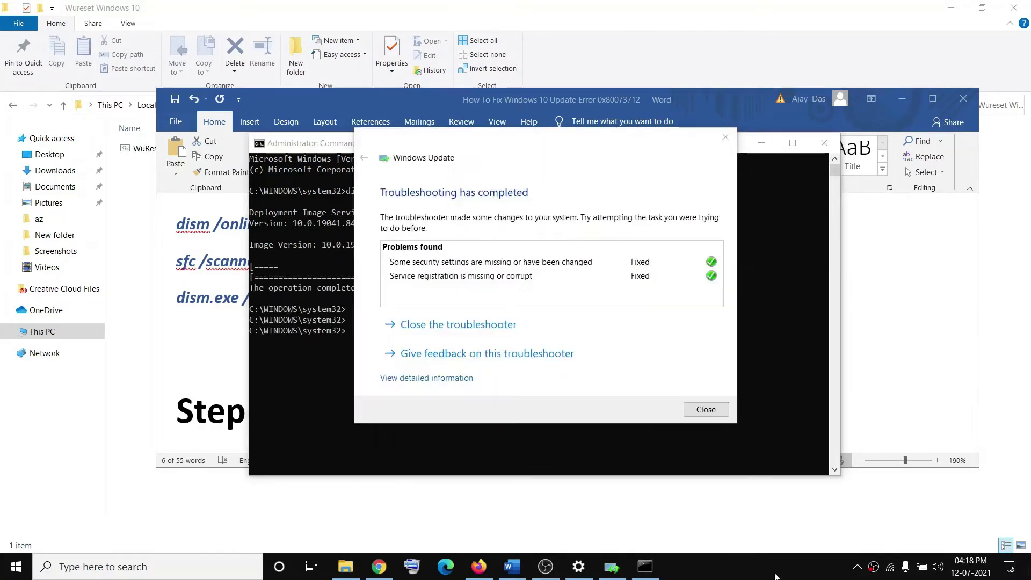
{"action": "left_click", "coordinate": [725, 138]}
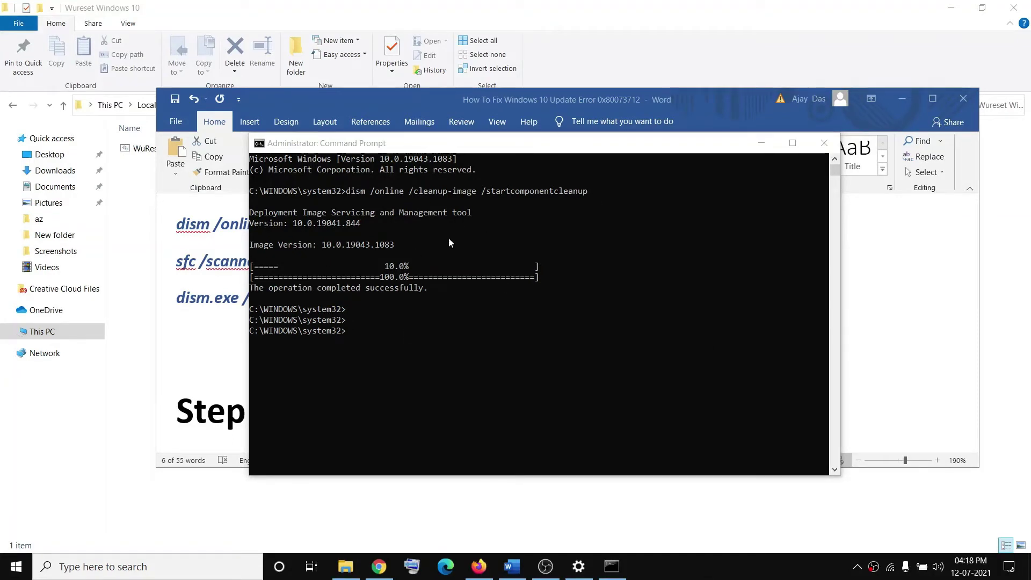
{"action": "left_click", "coordinate": [824, 143]}
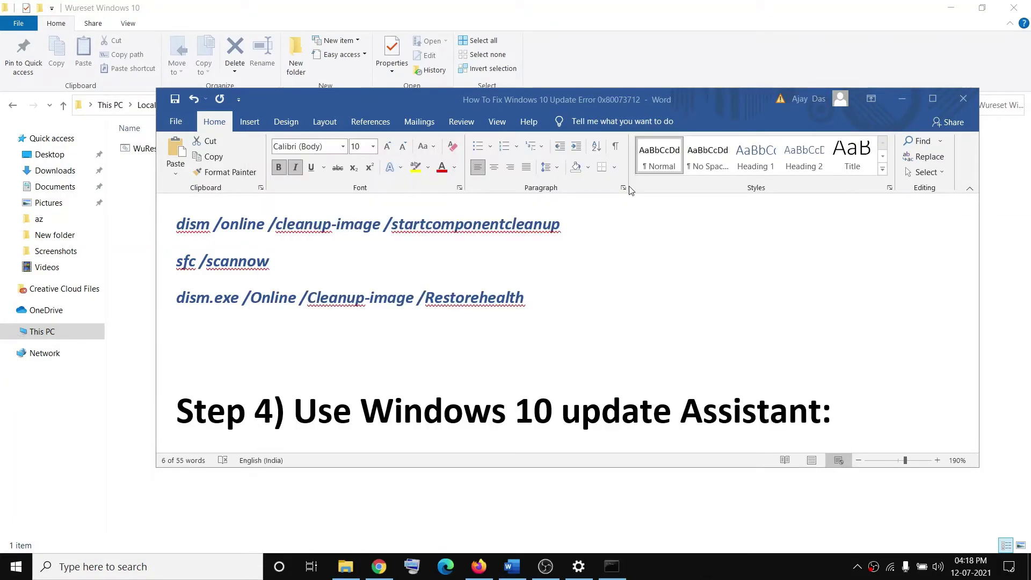
- Open an administrator Command Prompt and run sfc /scannow
{"action": "left_click_drag", "start_coordinate": [182, 297], "coordinate": [198, 278]}
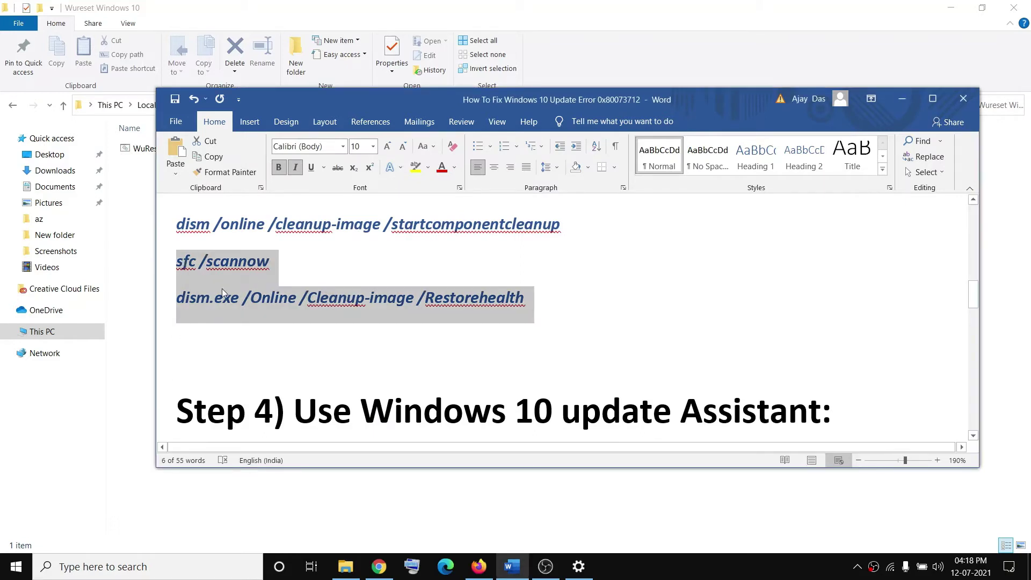
{"action": "left_click", "coordinate": [125, 561]}
{"action": "type", "text": "cmd"}
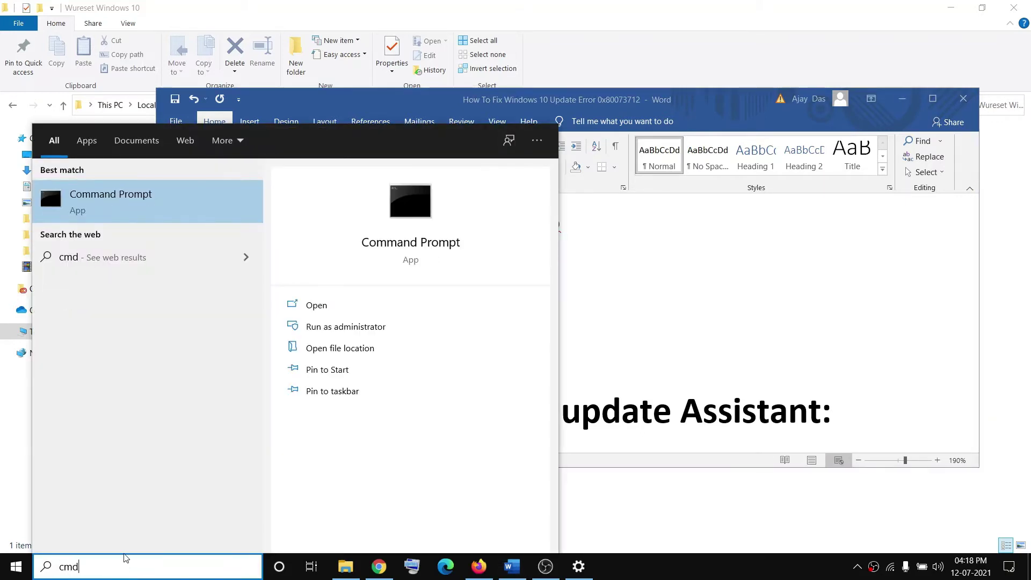
{"action": "right_click", "coordinate": [110, 202]}
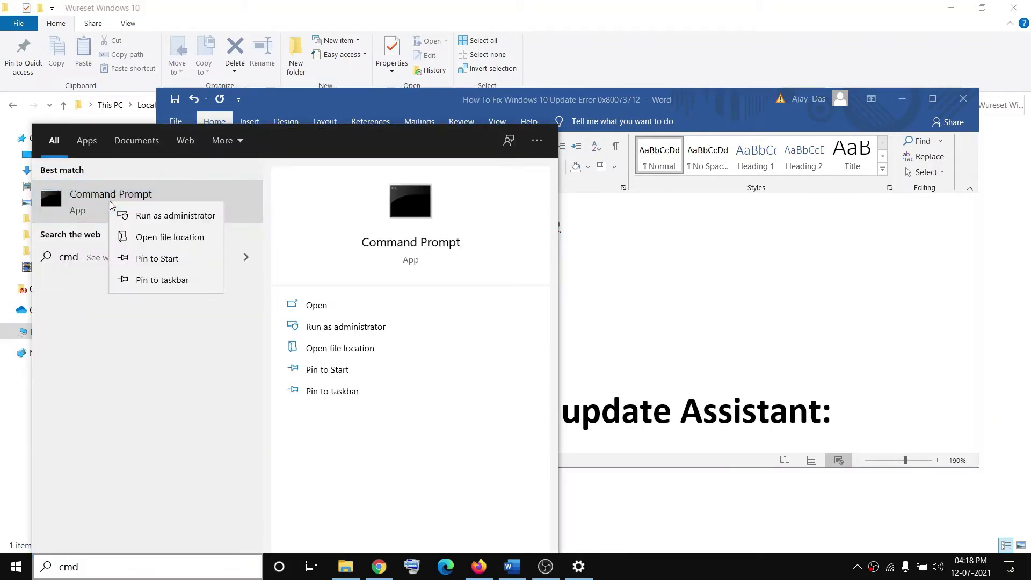
{"action": "left_click", "coordinate": [162, 217]}
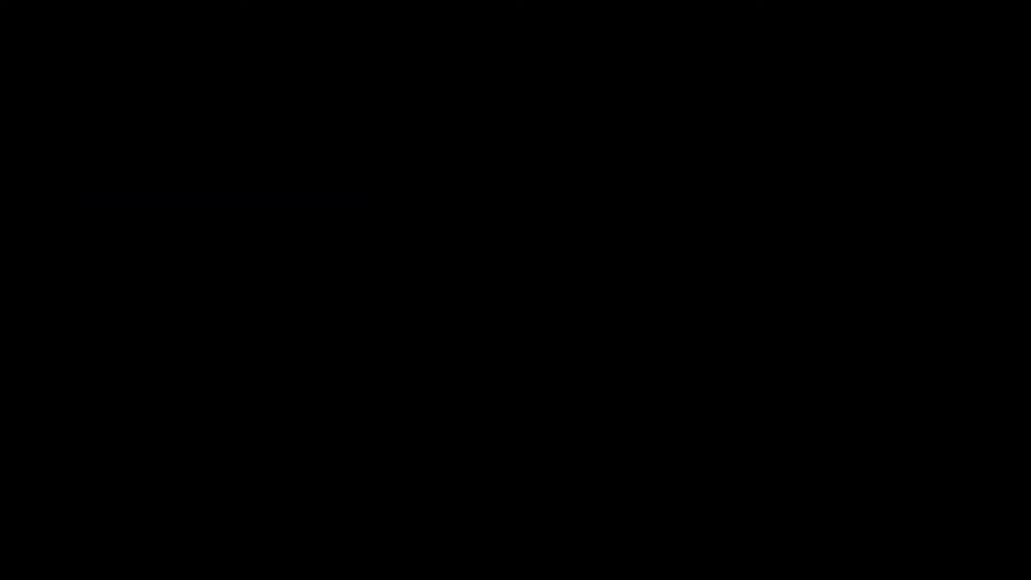
{"action": "left_click", "coordinate": [540, 403]}
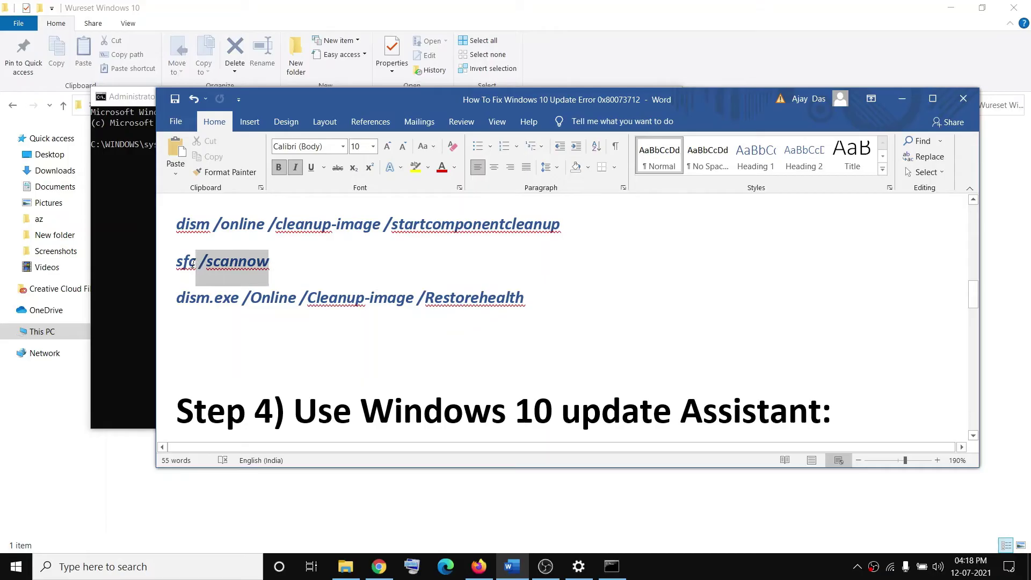
{"action": "type", "text": "sfc /scannow"}
{"action": "key", "text": "Return"}
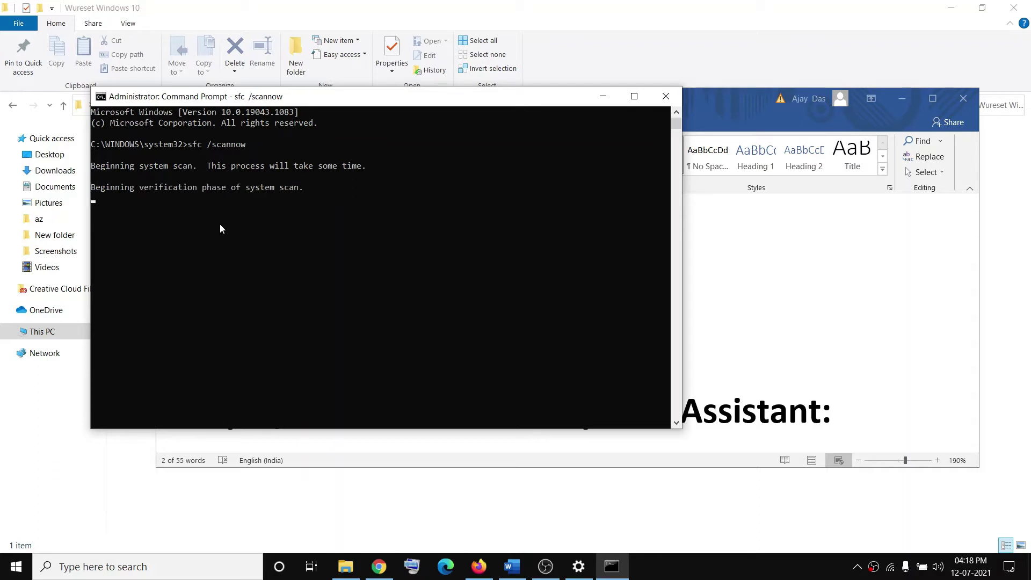
- While the scan runs, select the dism.exe RestoreHealth command line in the Word notes
{"action": "left_click", "coordinate": [773, 348]}
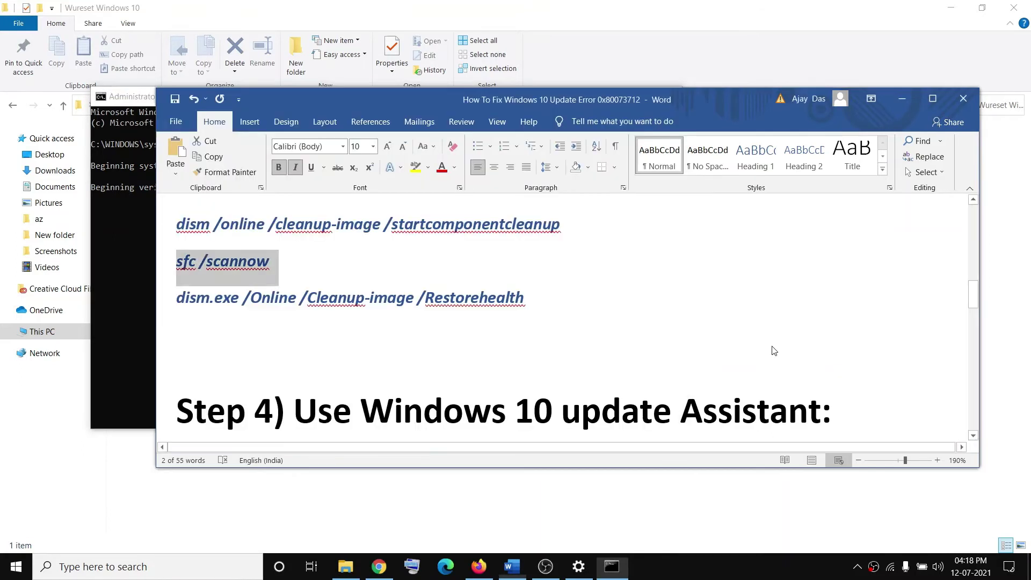
{"action": "left_click", "coordinate": [272, 265]}
{"action": "left_click_drag", "start_coordinate": [286, 254], "coordinate": [175, 220]}
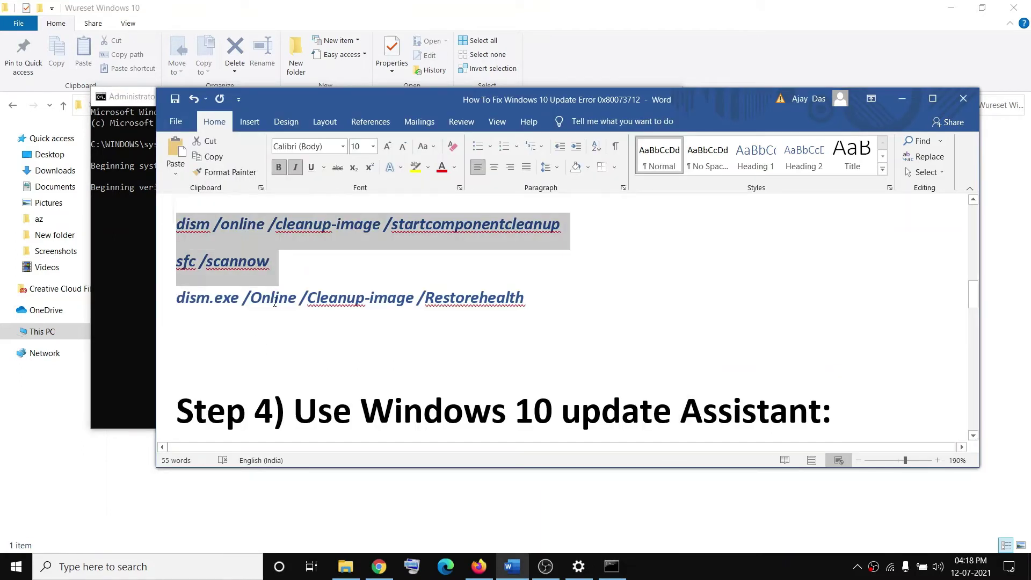
{"action": "left_click_drag", "start_coordinate": [536, 292], "coordinate": [184, 292]}
{"action": "key", "text": "alt+Tab"}
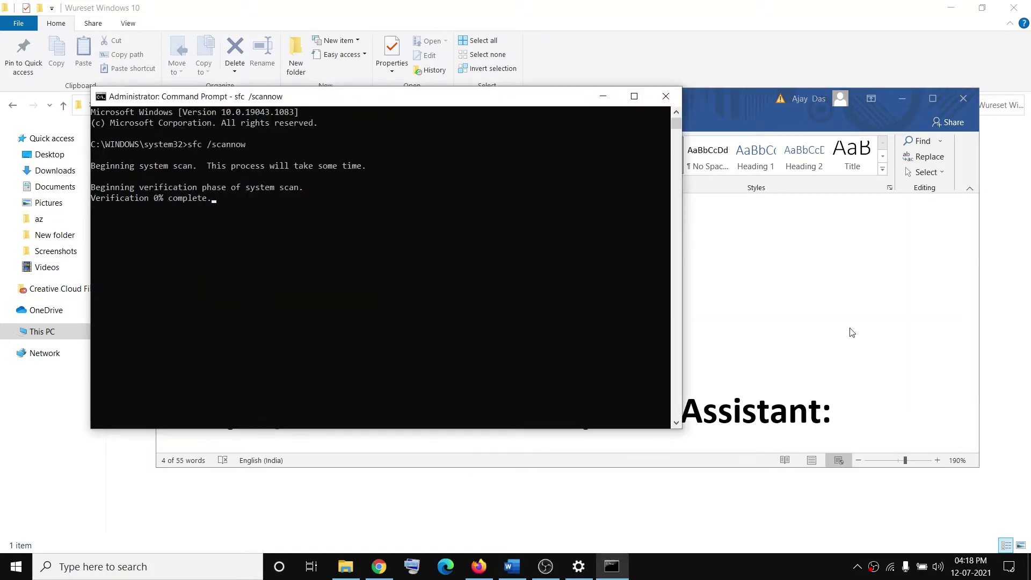
{"action": "key", "text": "alt+Tab"}
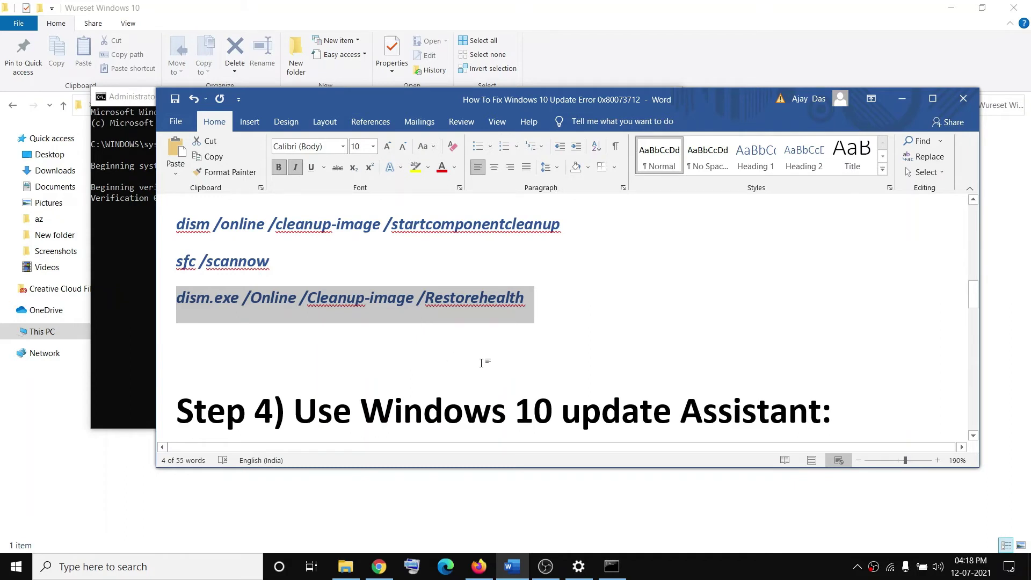
- Scroll to Step 4 and select the Update Assistant heading and its software-download/windows10 link
{"action": "scroll", "coordinate": [482, 363], "scroll_direction": "down", "scroll_amount": 3}
{"action": "scroll", "coordinate": [481, 363], "scroll_direction": "down", "scroll_amount": 2}
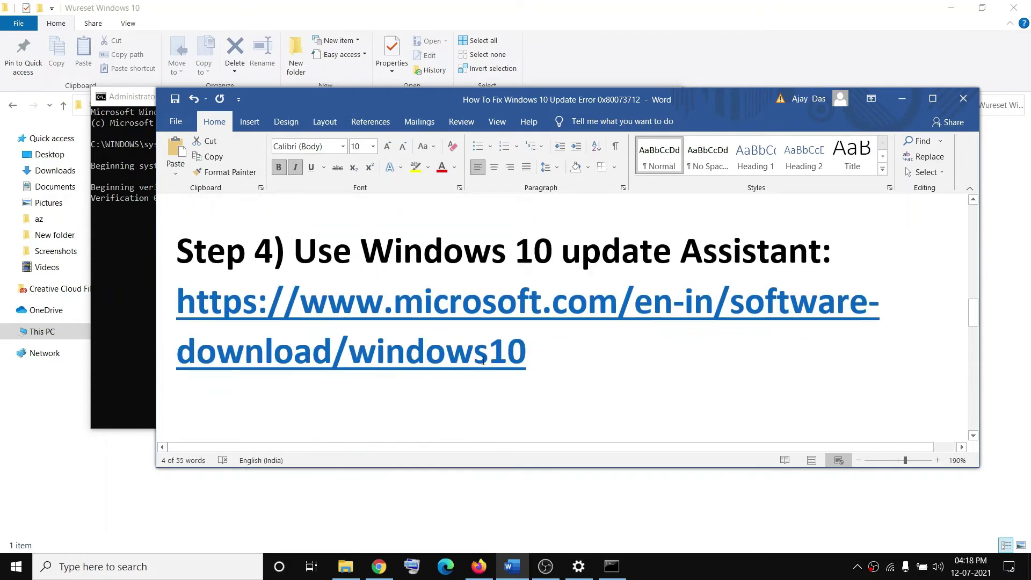
{"action": "left_click_drag", "start_coordinate": [330, 228], "coordinate": [742, 235]}
{"action": "triple_click", "coordinate": [539, 336]}
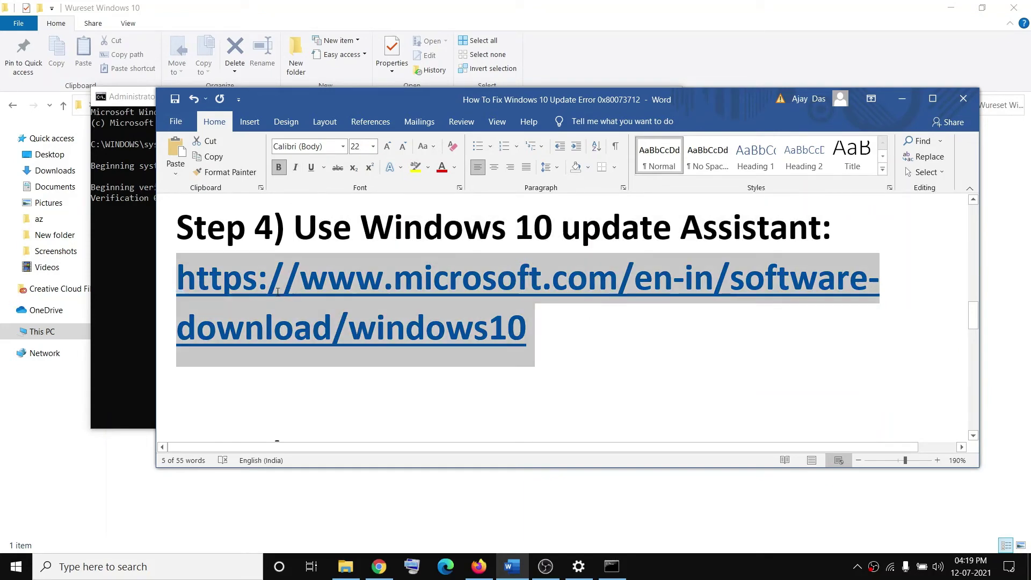
{"action": "left_click", "coordinate": [385, 568]}
- Run Windows10Upgrade.exe from the download shelf and close the Update Assistant once Windows is current
{"action": "left_click", "coordinate": [231, 10]}
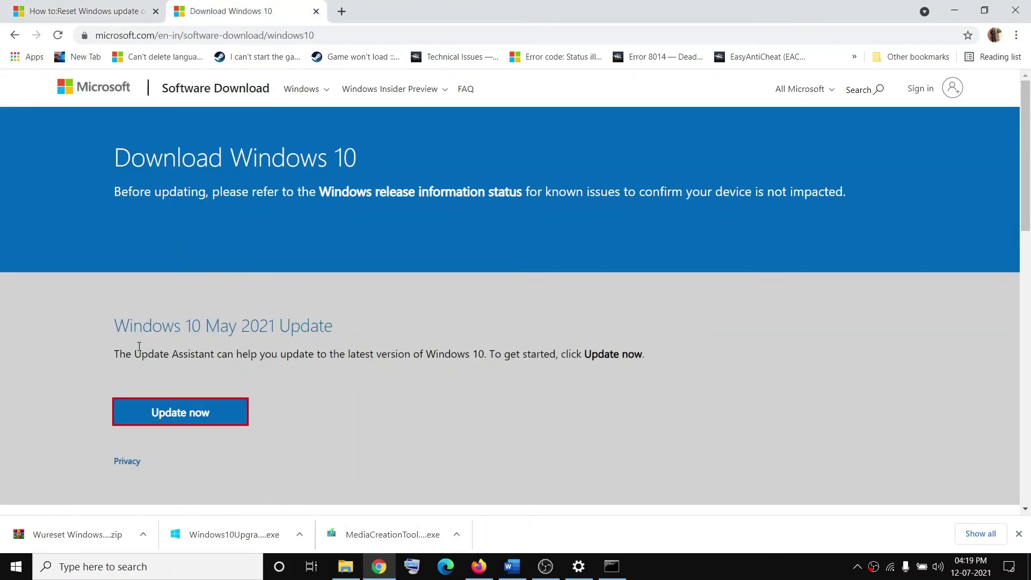
{"action": "left_click_drag", "start_coordinate": [136, 354], "coordinate": [215, 363]}
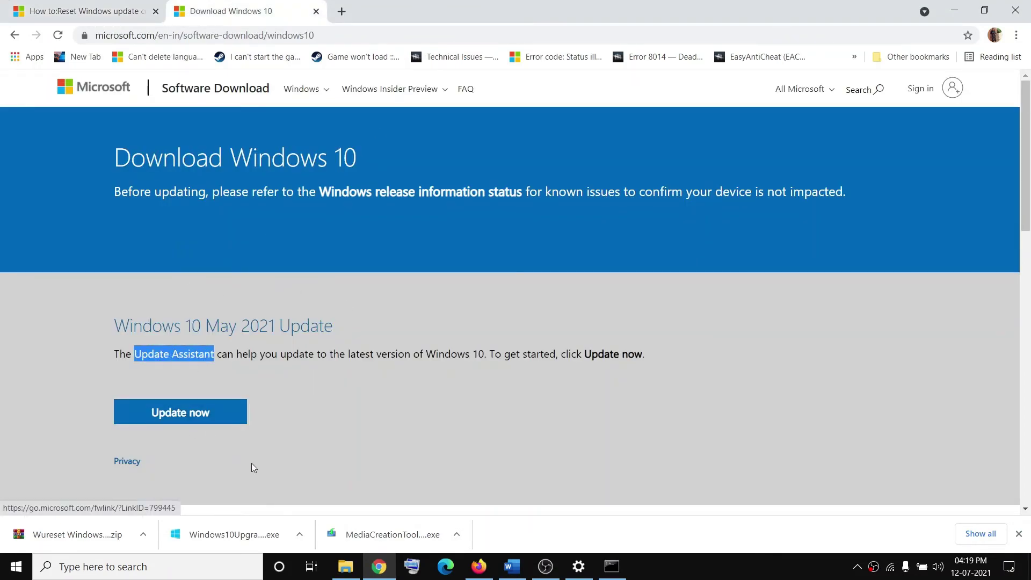
{"action": "left_click", "coordinate": [210, 536]}
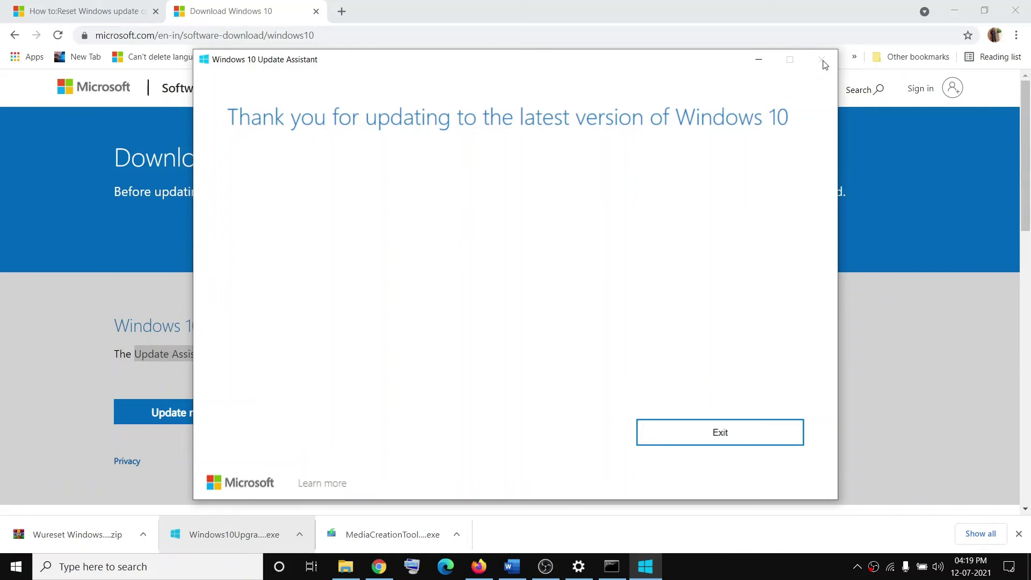
{"action": "left_click", "coordinate": [720, 431]}
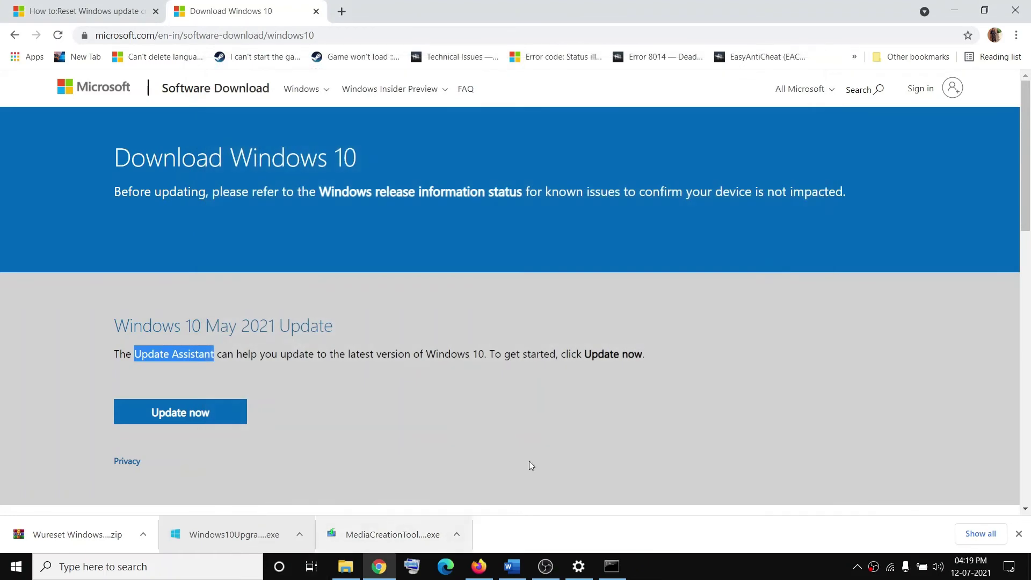
{"action": "left_click", "coordinate": [512, 566]}
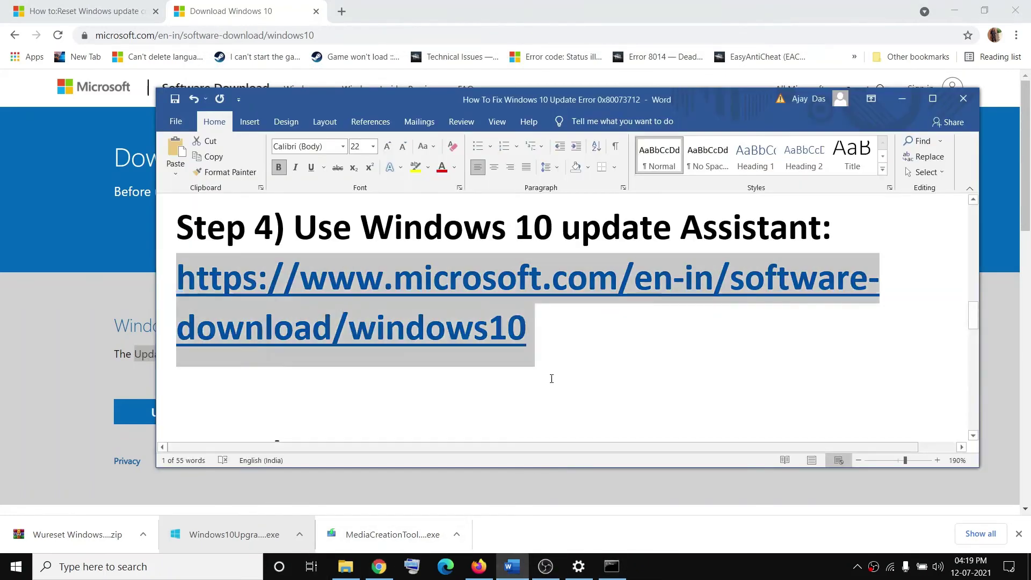
{"action": "scroll", "coordinate": [391, 336], "scroll_direction": "down", "scroll_amount": 3}
{"action": "left_click_drag", "start_coordinate": [296, 272], "coordinate": [368, 322]}
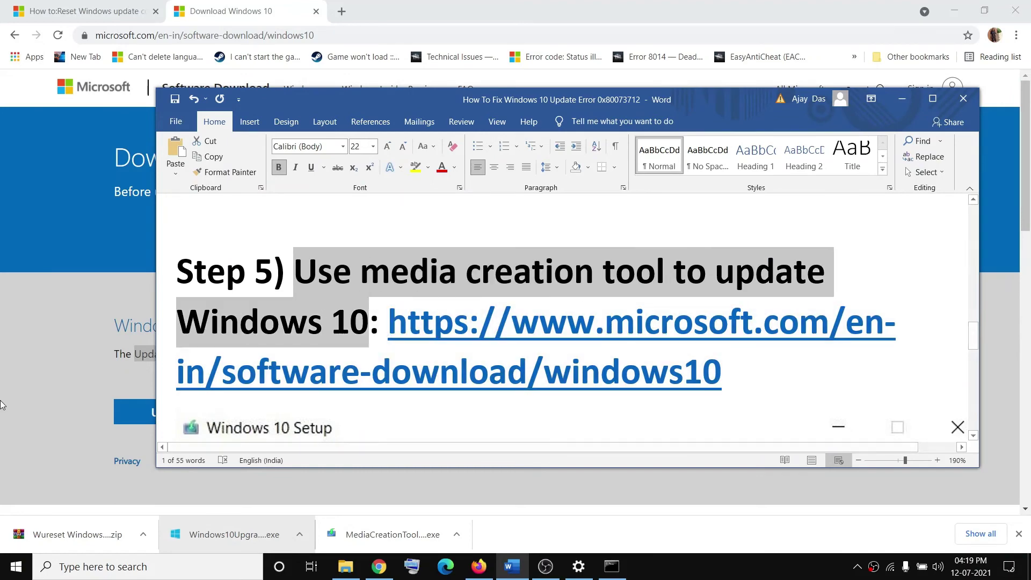
{"action": "left_click", "coordinate": [67, 355]}
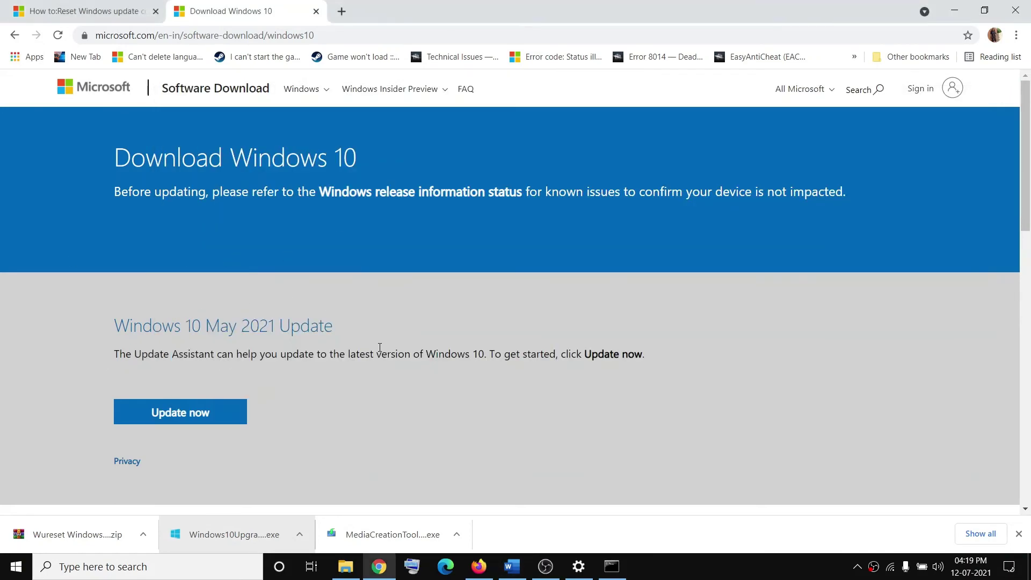
{"action": "scroll", "coordinate": [379, 347], "scroll_direction": "down", "scroll_amount": 6}
- Launch MediaCreationTool.exe past SmartScreen, accept the licence and choose Upgrade this PC now
{"action": "left_click_drag", "start_coordinate": [119, 257], "coordinate": [206, 257]}
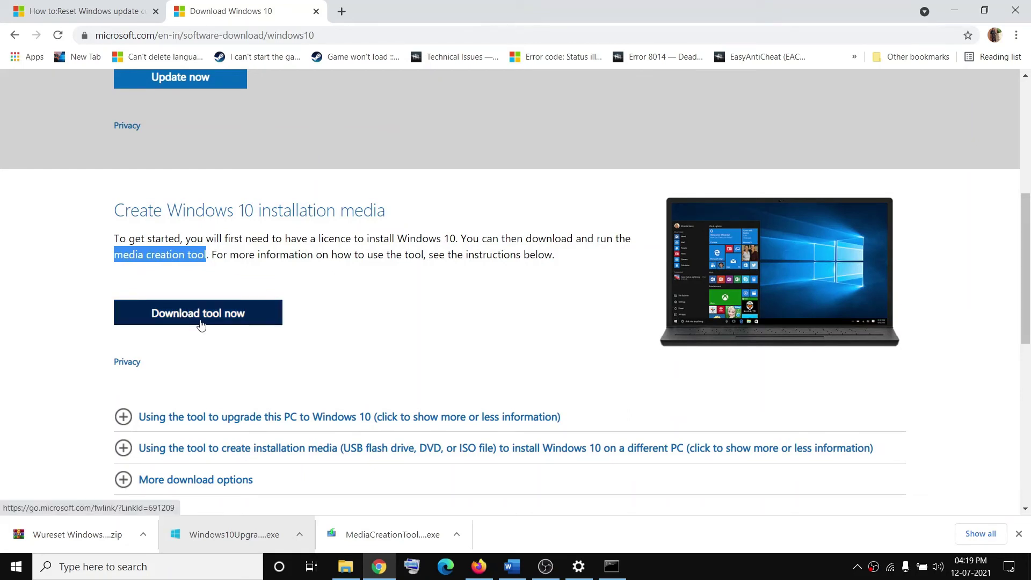
{"action": "left_click", "coordinate": [334, 533]}
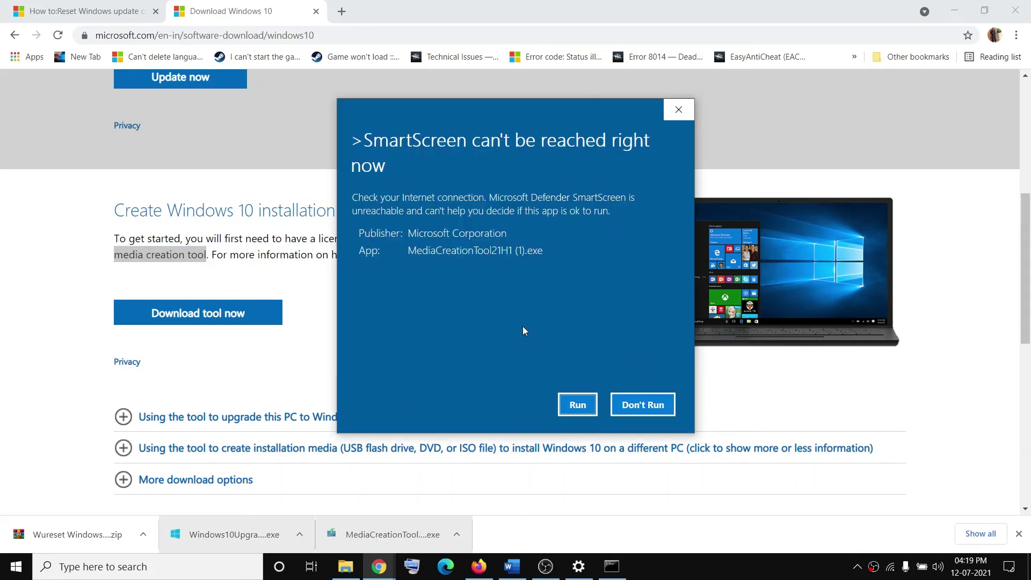
{"action": "left_click", "coordinate": [572, 407]}
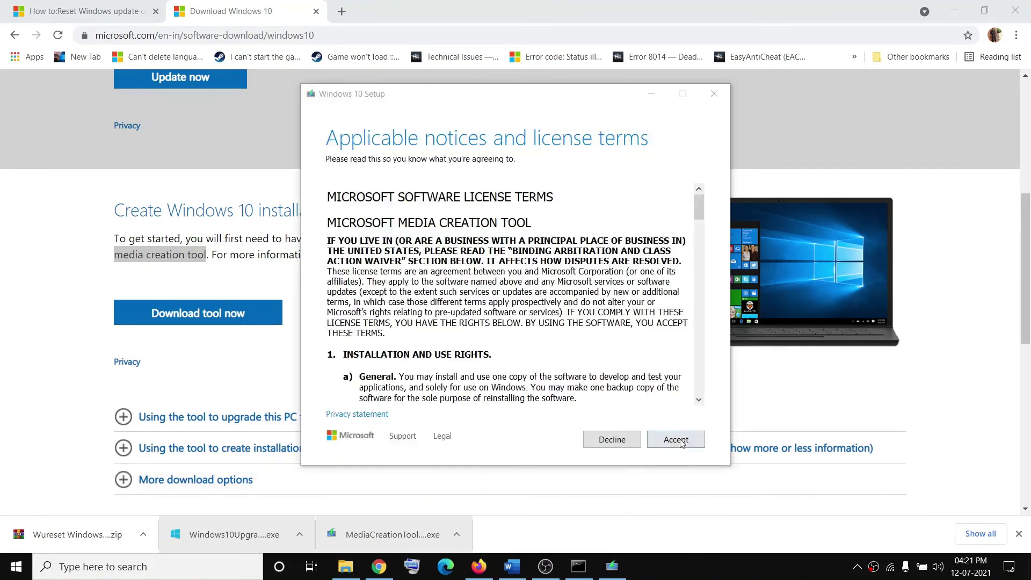
{"action": "left_click", "coordinate": [675, 441]}
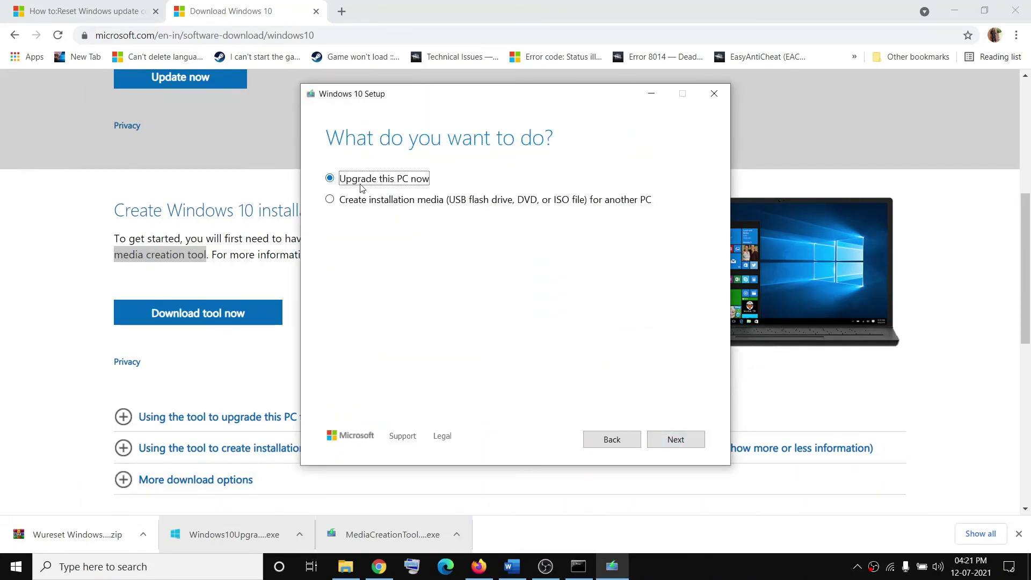
{"action": "left_click", "coordinate": [689, 440]}
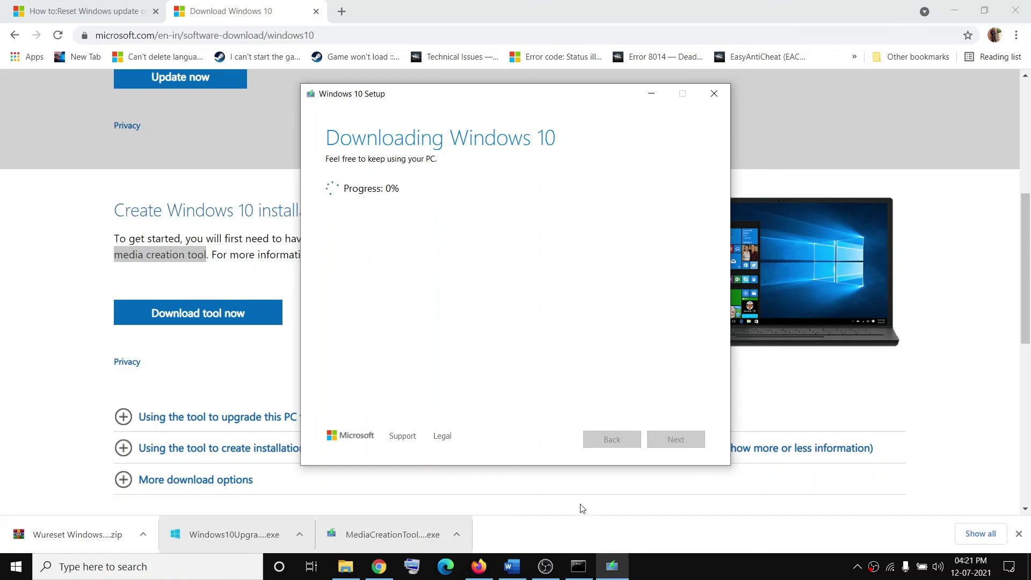
{"action": "left_click", "coordinate": [512, 566]}
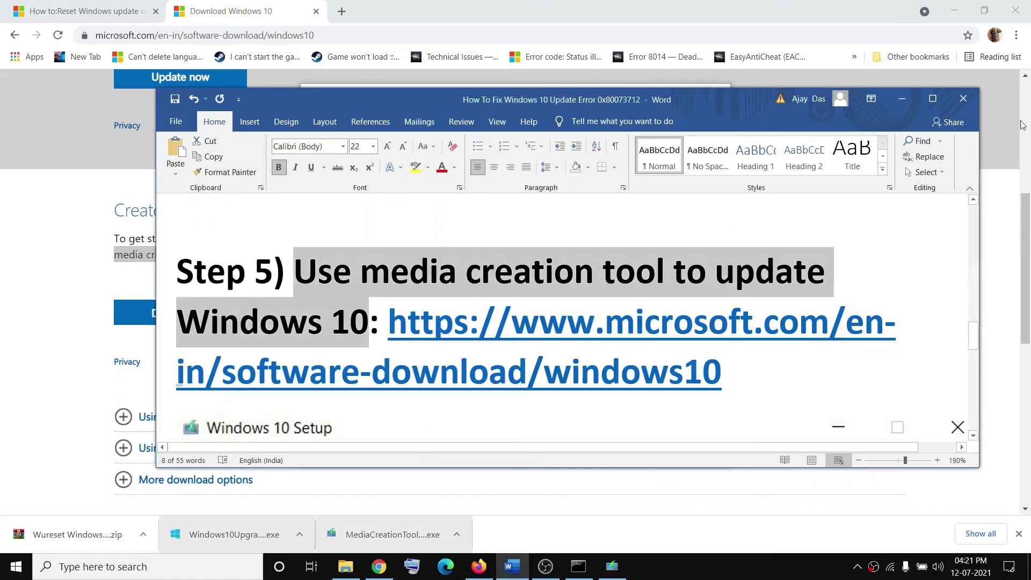
- Maximize the Word error-fix notes and return to the title and Step 1
{"action": "left_click", "coordinate": [943, 106]}
{"action": "scroll", "coordinate": [322, 376], "scroll_direction": "down", "scroll_amount": 2}
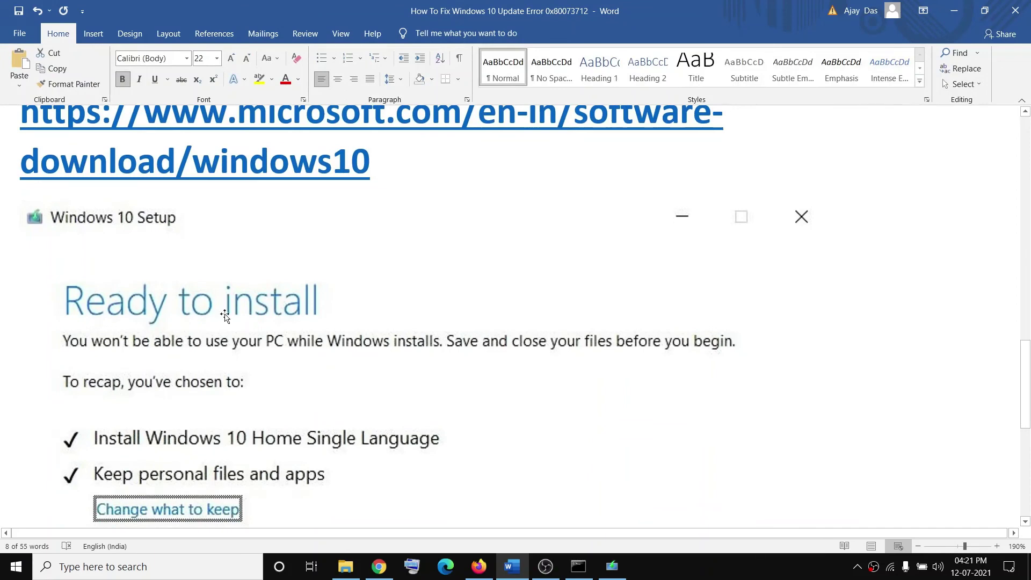
{"action": "scroll", "coordinate": [458, 391], "scroll_direction": "down", "scroll_amount": 3}
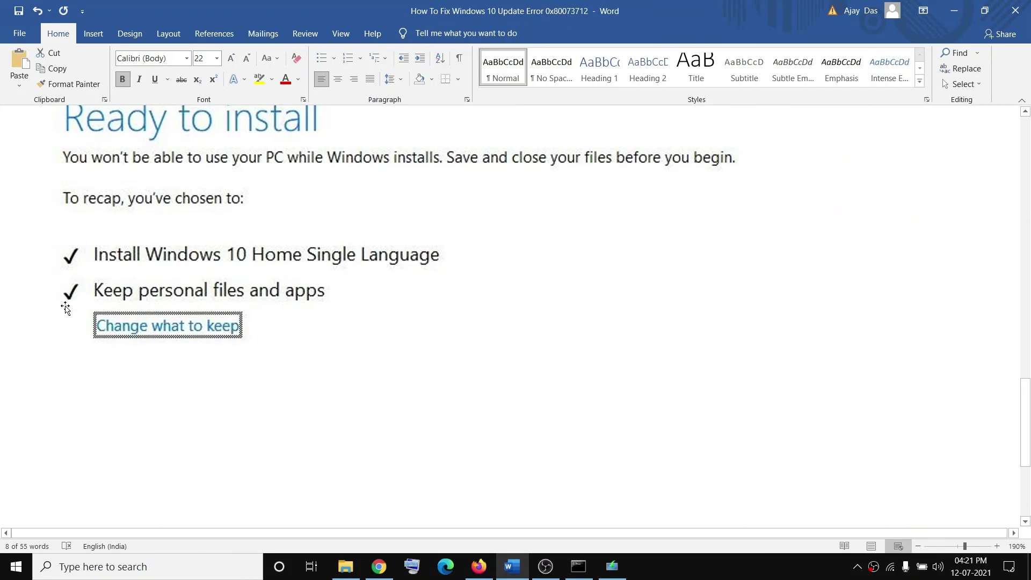
{"action": "scroll", "coordinate": [658, 400], "scroll_direction": "down", "scroll_amount": 2}
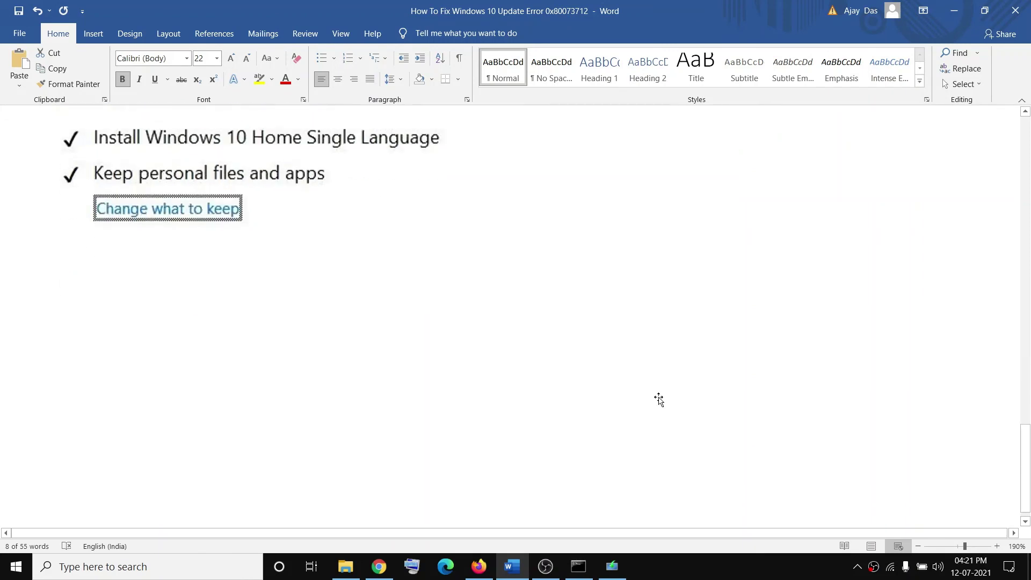
{"action": "scroll", "coordinate": [659, 400], "scroll_direction": "down", "scroll_amount": 3}
{"action": "left_click_drag", "start_coordinate": [1025, 462], "coordinate": [1029, 142]}
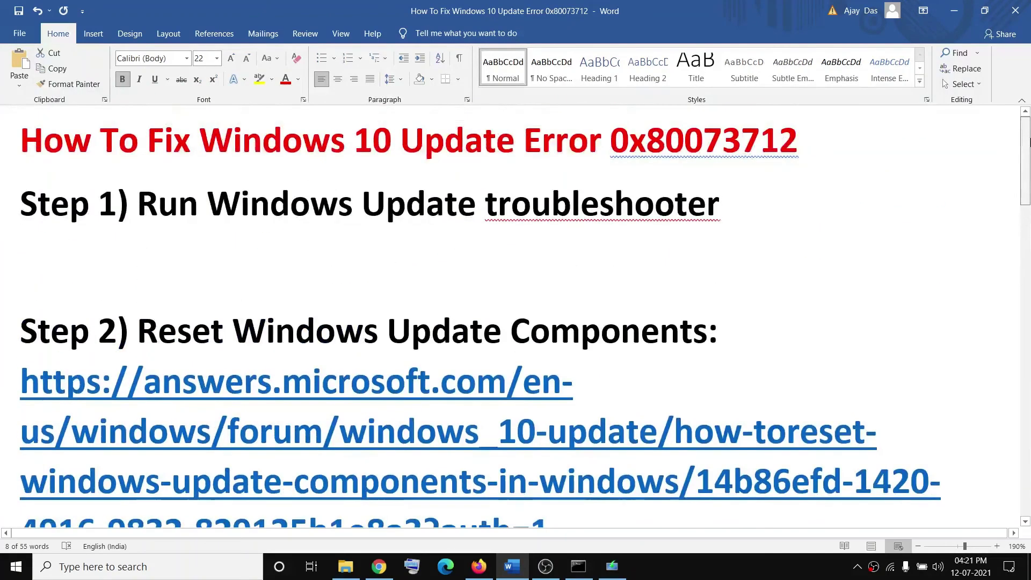